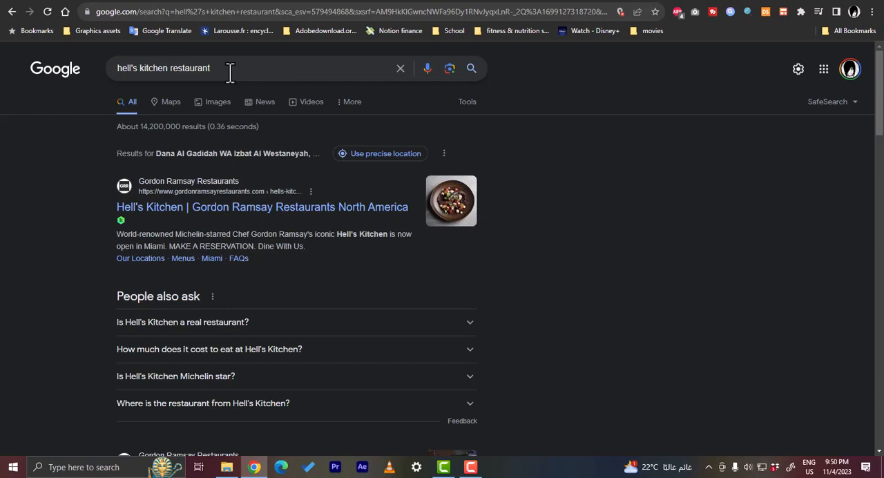
# Step: Browse the search results for hell's kitchen restaurant and enlarge the Places map showing the restaurant locations
pyautogui.scroll(-4, 230, 72)
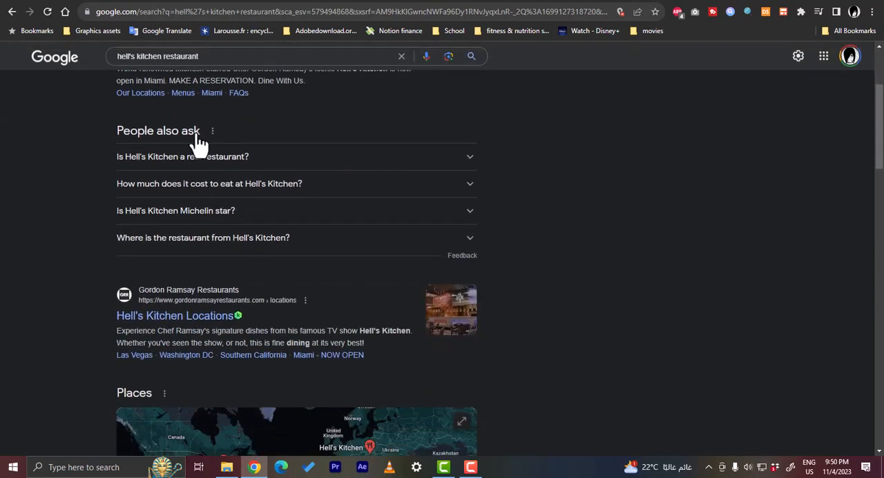
pyautogui.scroll(-2, 119, 284)
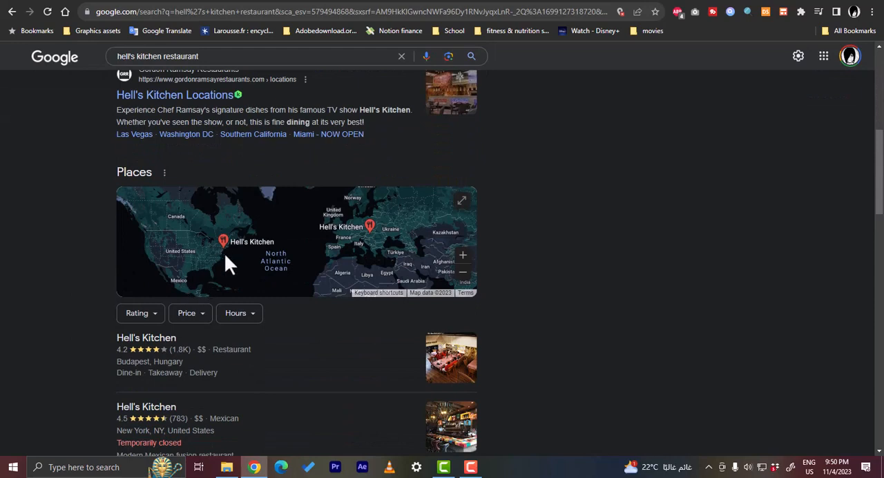
pyautogui.click(296, 239)
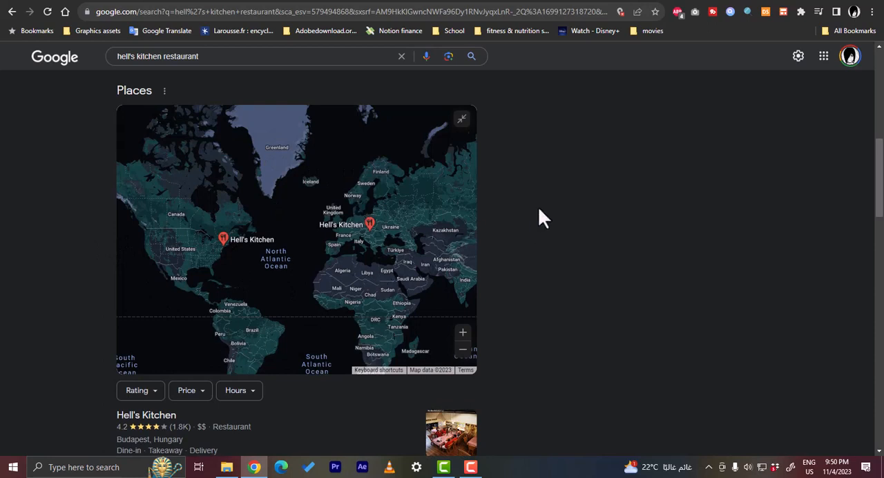
pyautogui.scroll(-2, 78, 235)
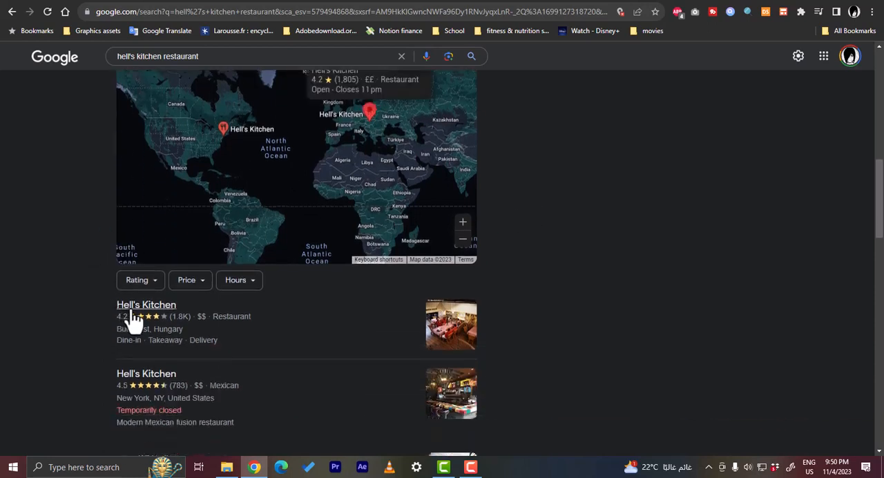
# Step: Open the New York Hell's Kitchen listing and examine its overview, menu, questions and review summary
pyautogui.click(146, 384)
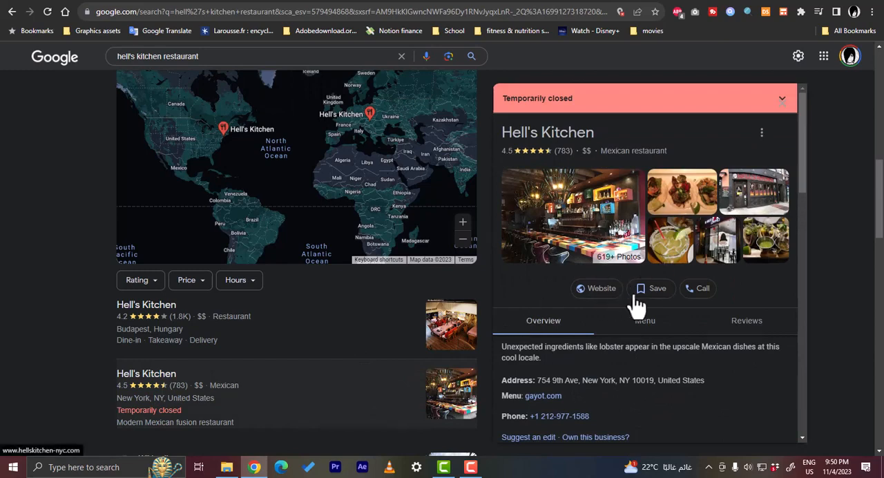
pyautogui.scroll(-2, 683, 294)
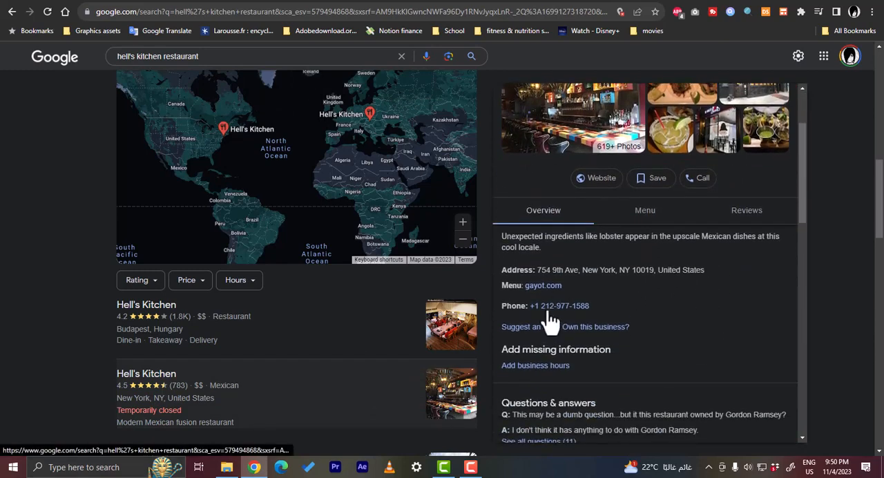
pyautogui.scroll(-1, 560, 318)
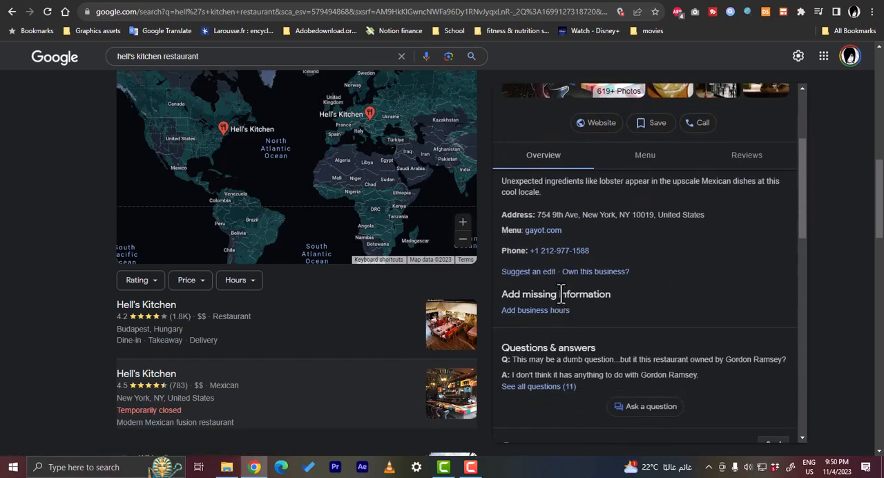
pyautogui.scroll(-2, 590, 303)
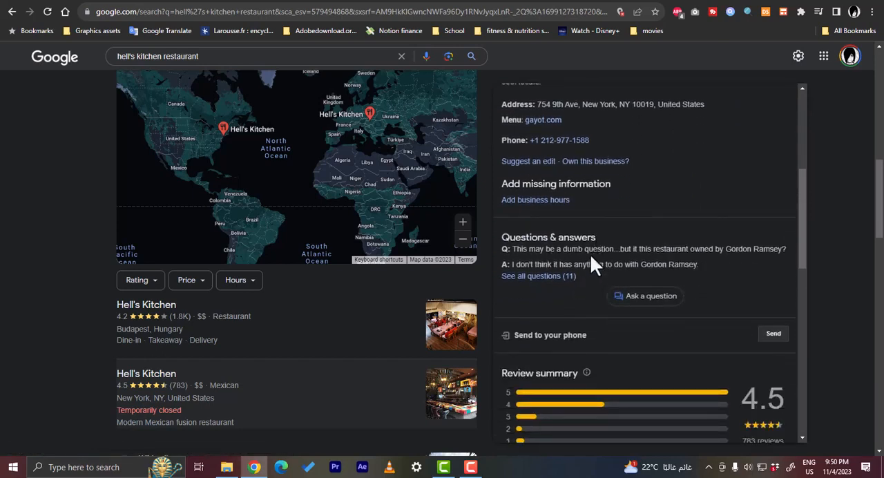
pyautogui.scroll(2, 599, 263)
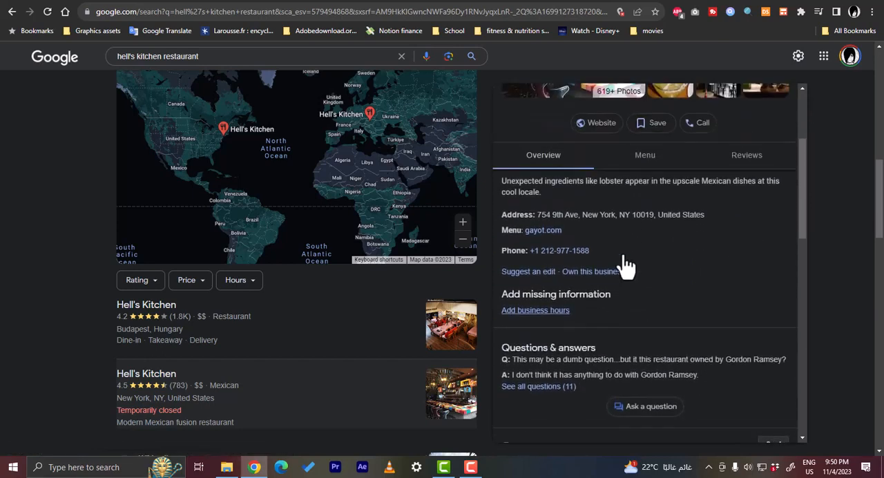
pyautogui.click(645, 159)
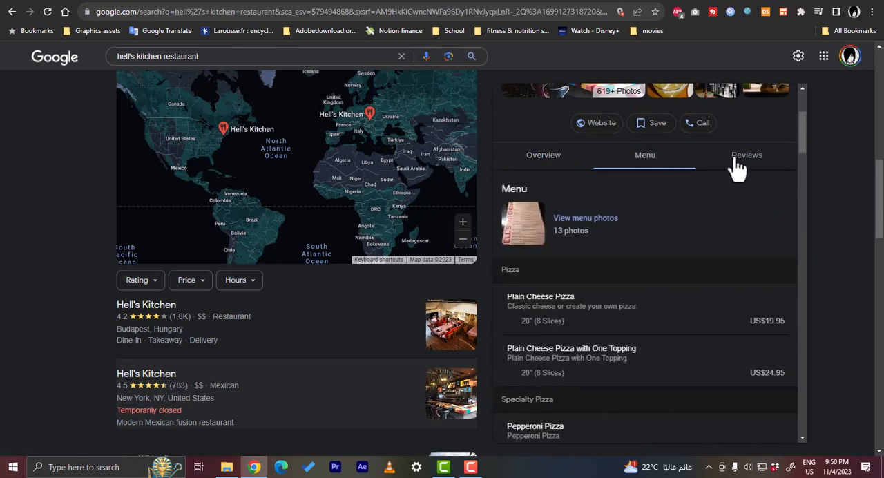
pyautogui.click(557, 168)
pyautogui.scroll(-5, 594, 199)
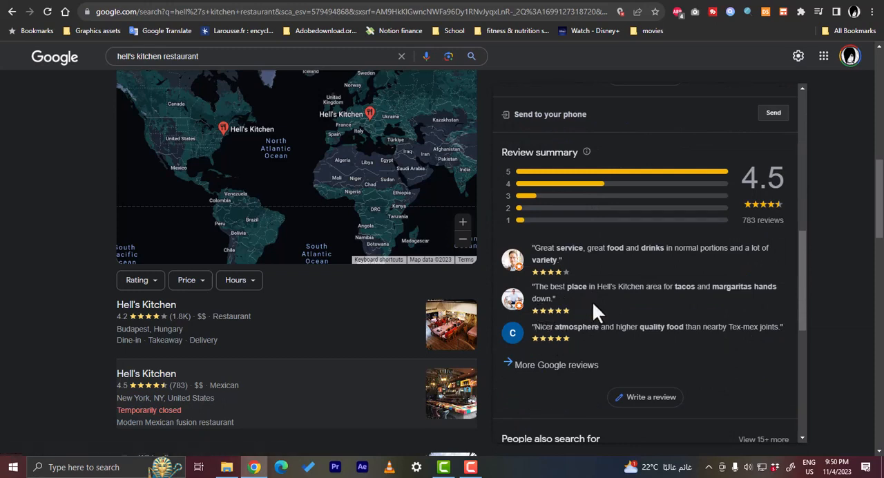
pyautogui.scroll(4, 597, 311)
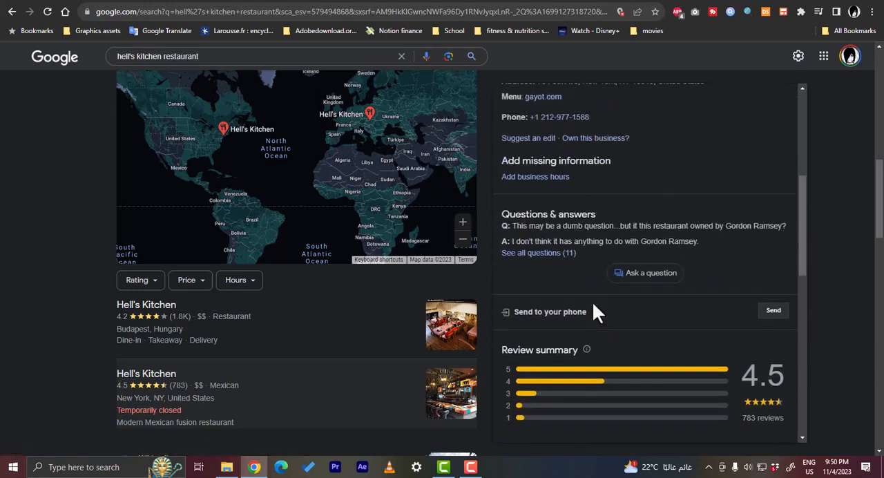
pyautogui.scroll(2, 592, 301)
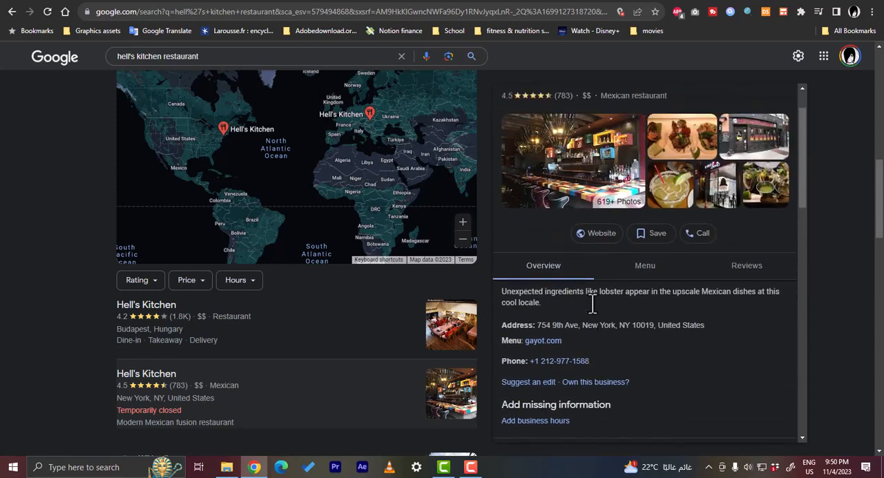
# Step: Open the Budapest Hell's Kitchen listing and examine its weekly opening hours, contact details, popular times and web results
pyautogui.click(159, 311)
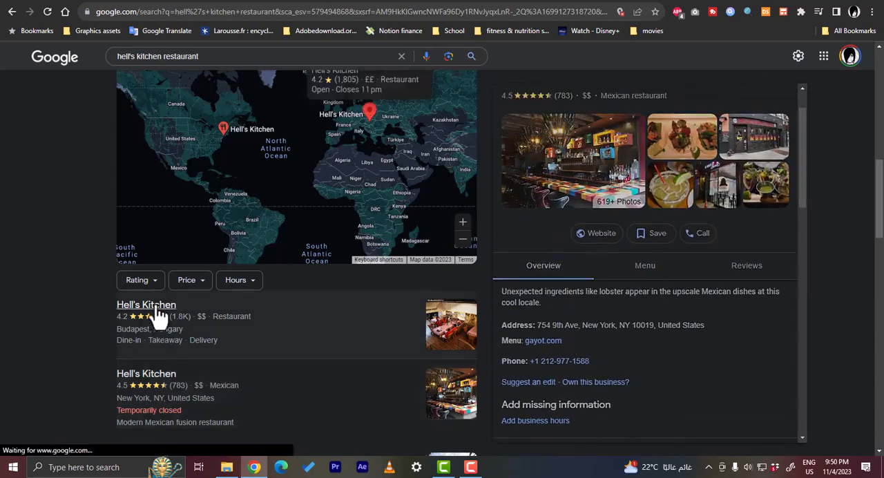
pyautogui.scroll(-2, 641, 308)
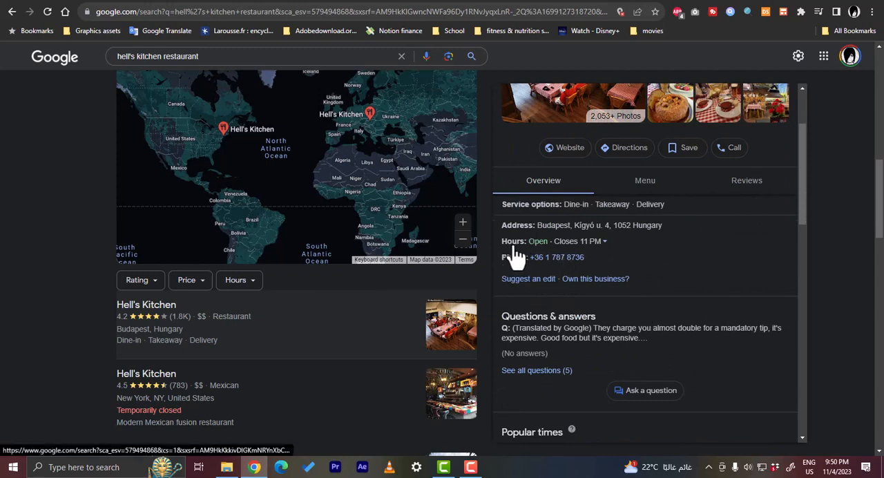
pyautogui.click(602, 241)
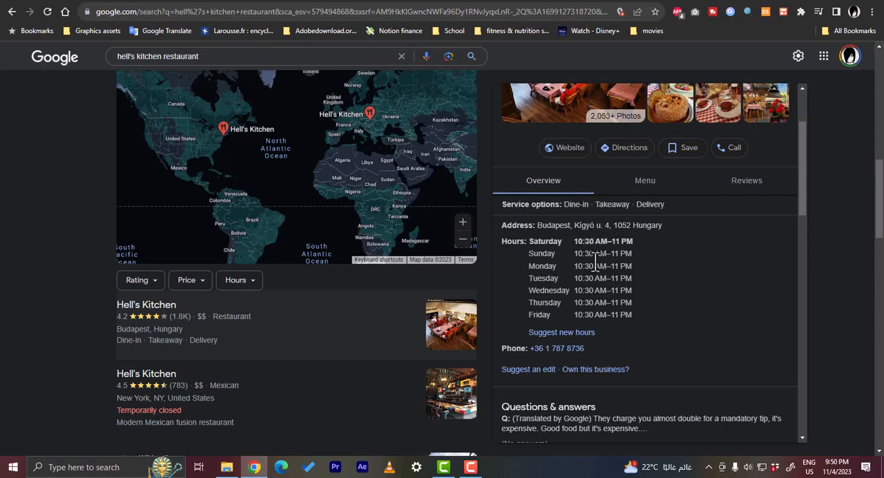
pyautogui.scroll(-1, 596, 266)
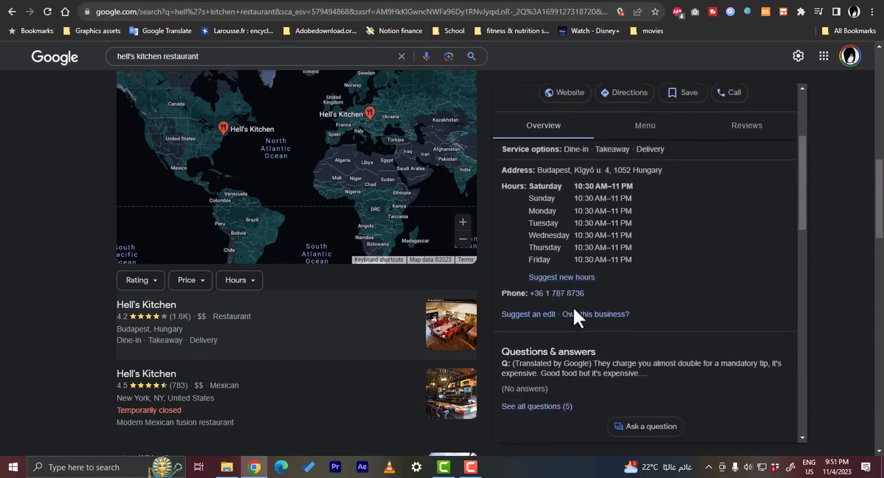
pyautogui.scroll(-3, 550, 332)
pyautogui.scroll(-8, 548, 313)
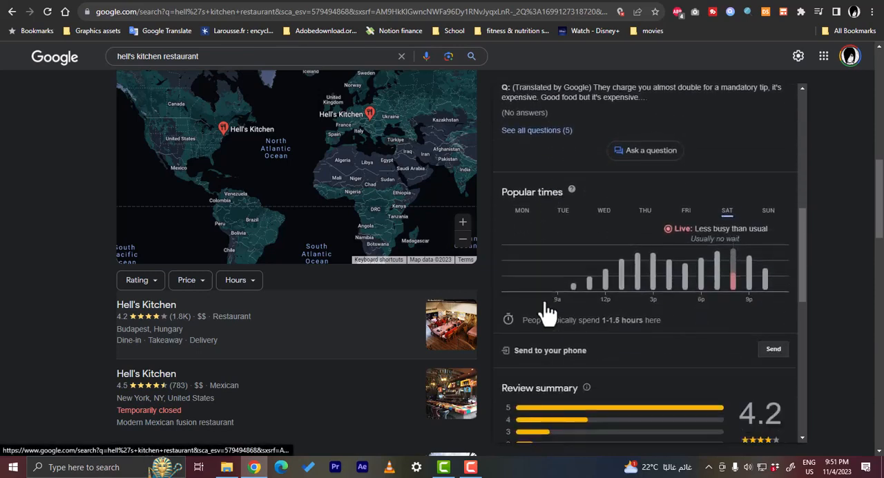
pyautogui.scroll(-2, 566, 339)
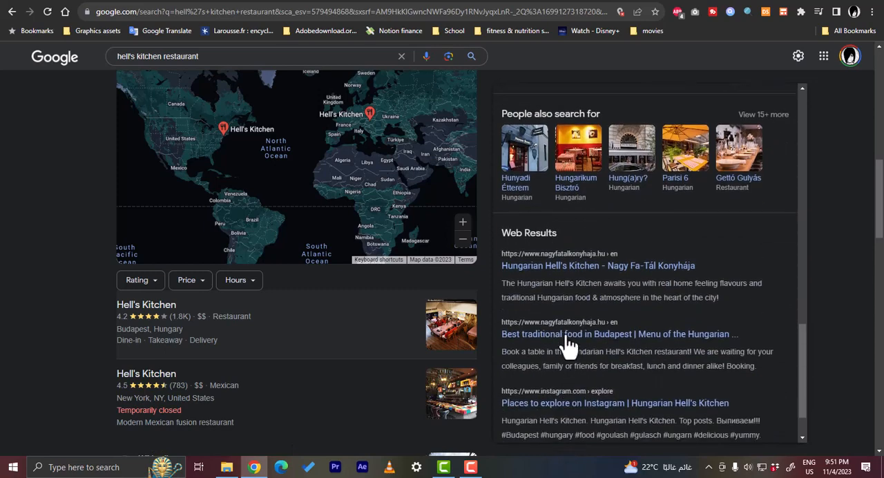
pyautogui.scroll(14, 566, 345)
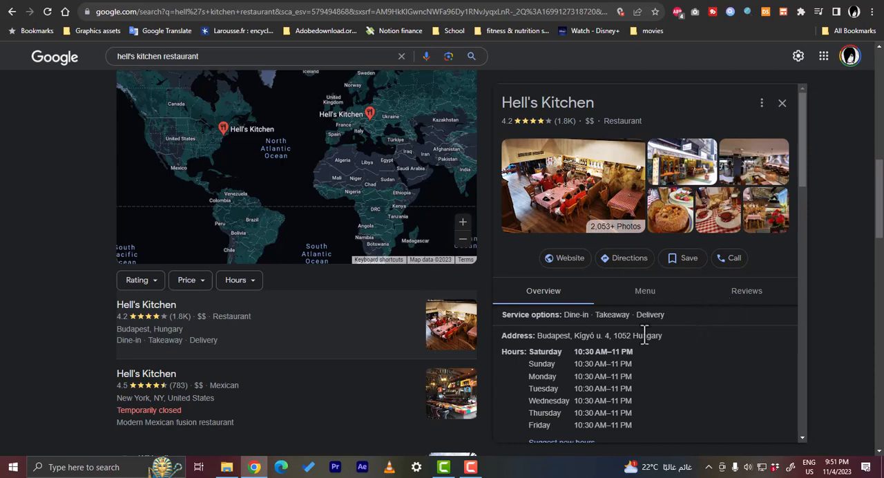
pyautogui.scroll(-3, 657, 325)
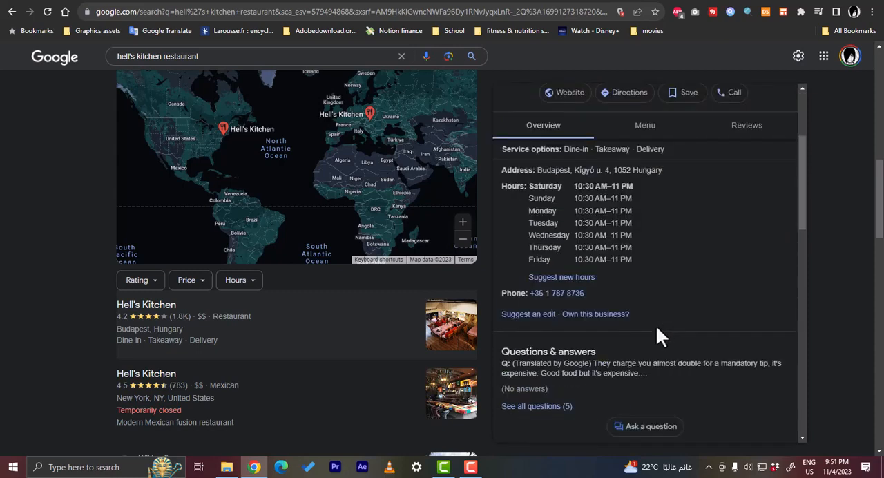
pyautogui.scroll(3, 576, 329)
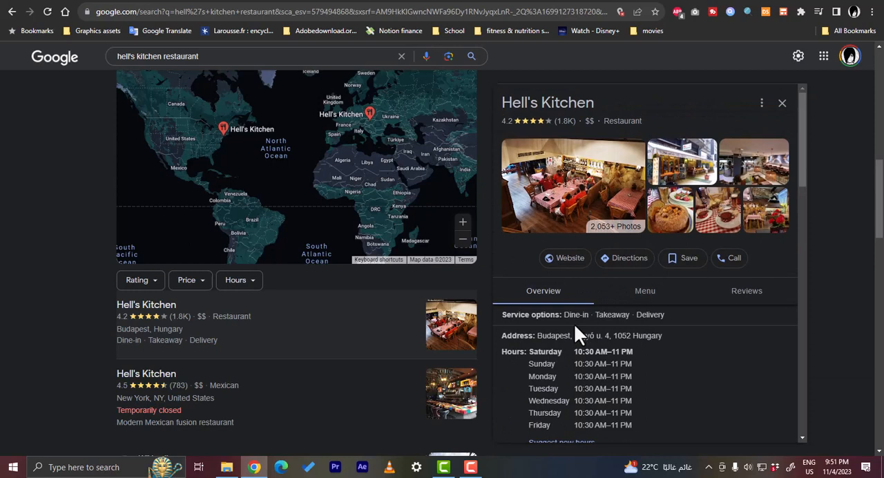
pyautogui.scroll(-2, 574, 323)
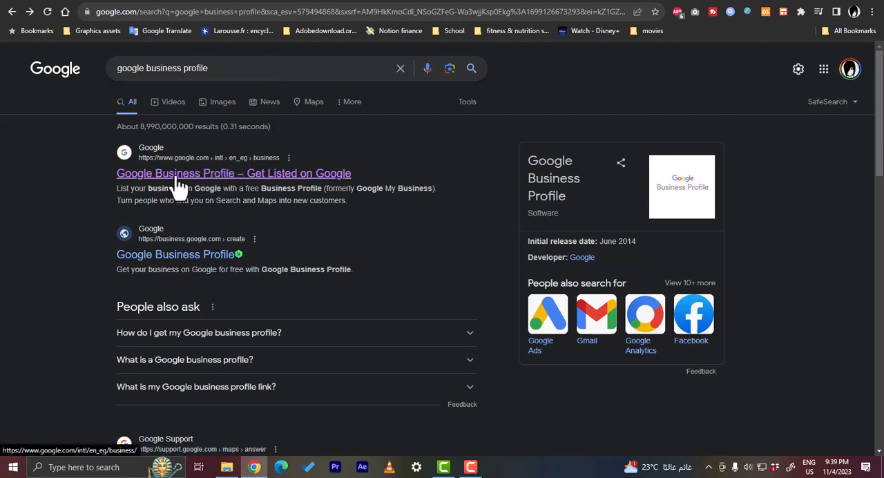
# Step: Sign in through the Google Business Profile – Get Listed on Google site and create a new business named howtosimple
pyautogui.click(213, 181)
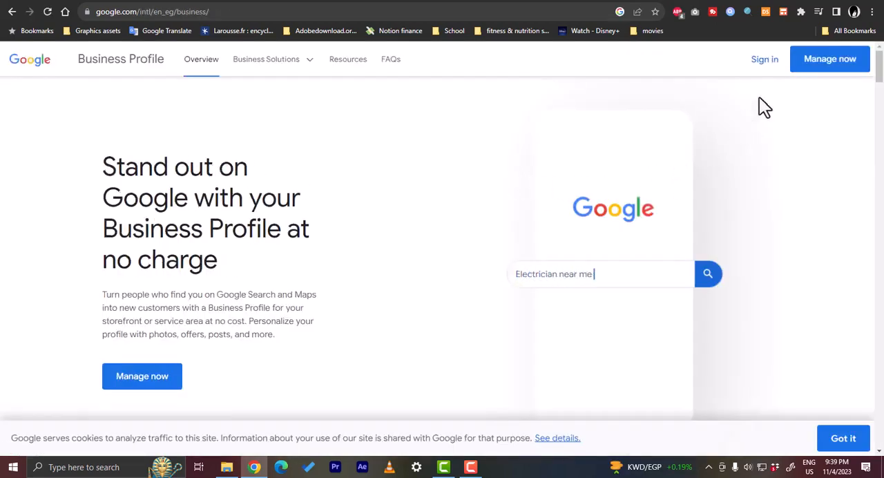
pyautogui.click(765, 69)
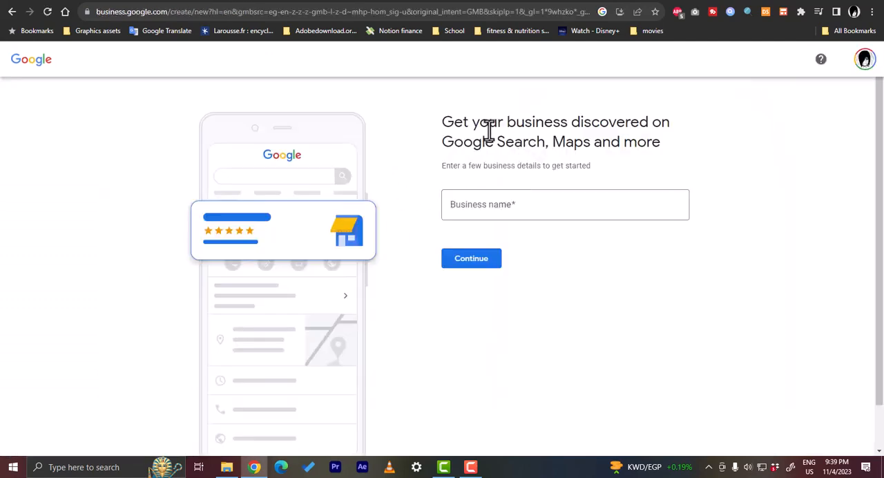
pyautogui.click(509, 209)
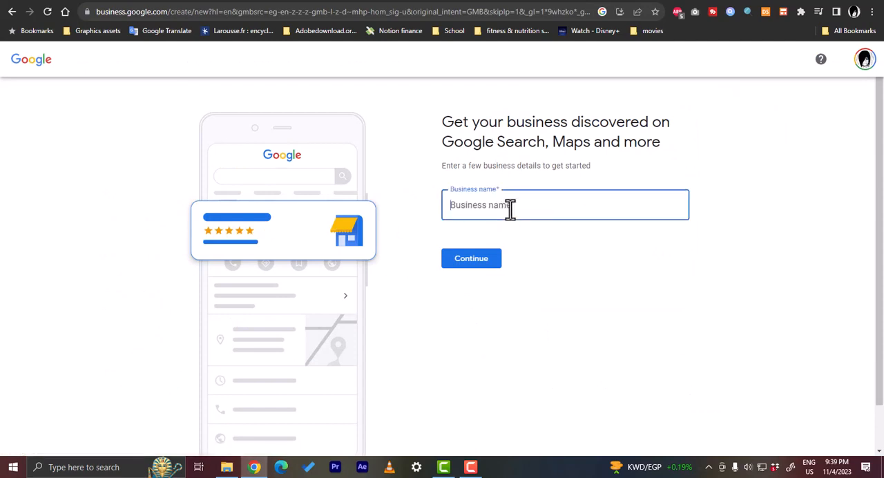
pyautogui.write('howto')
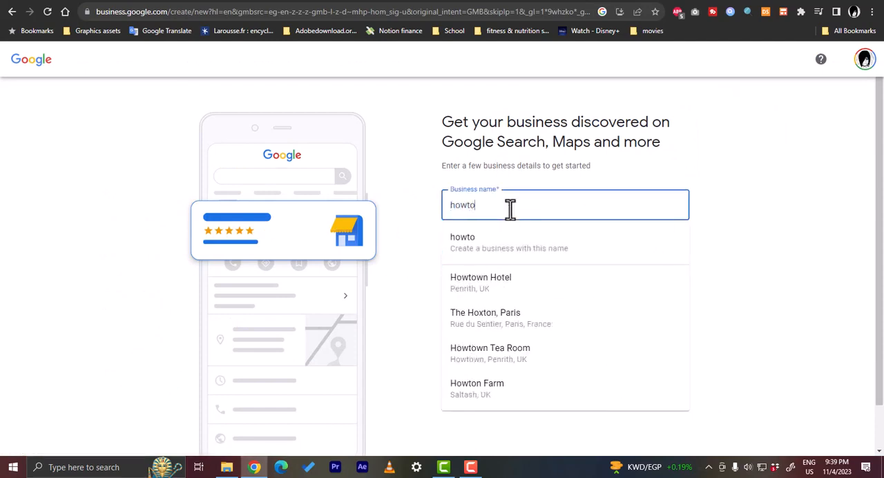
pyautogui.write('simple')
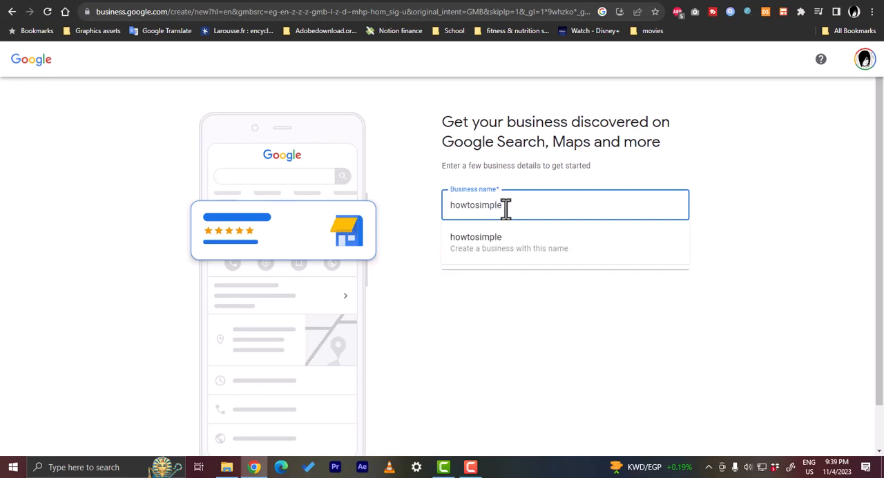
pyautogui.click(503, 261)
pyautogui.click(479, 263)
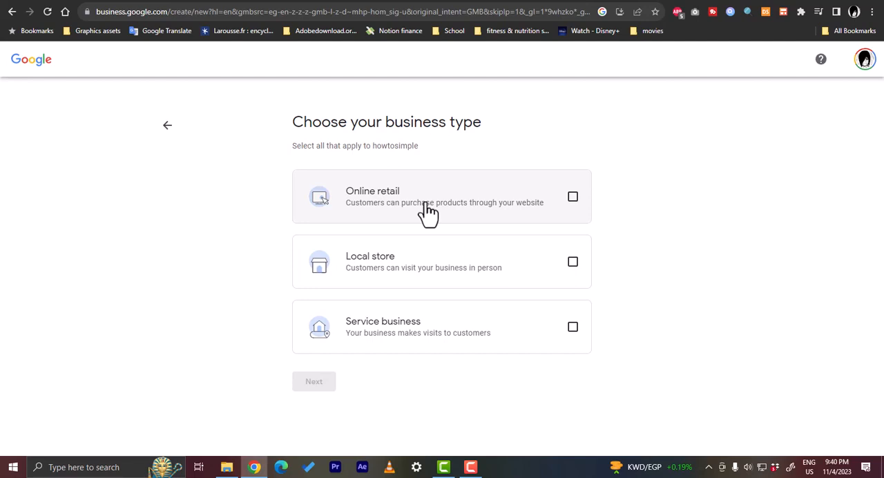
# Step: Choose Service business as the business type and continue to the business category
pyautogui.click(539, 337)
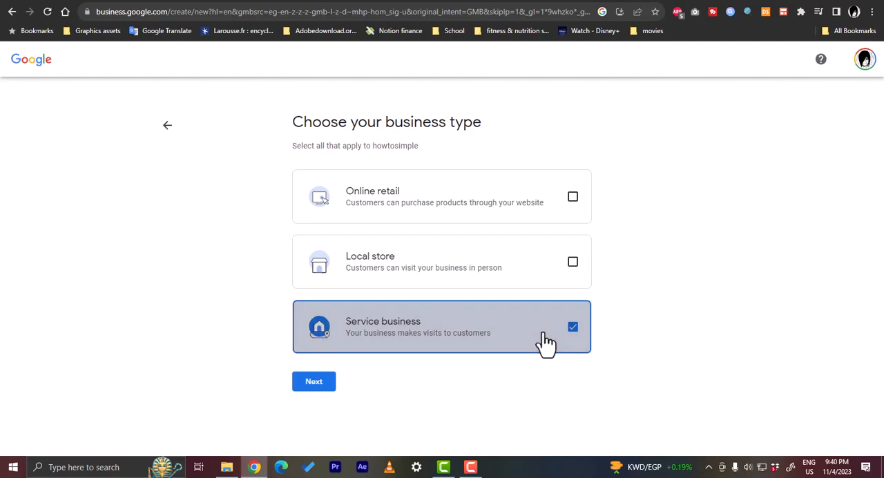
pyautogui.click(319, 385)
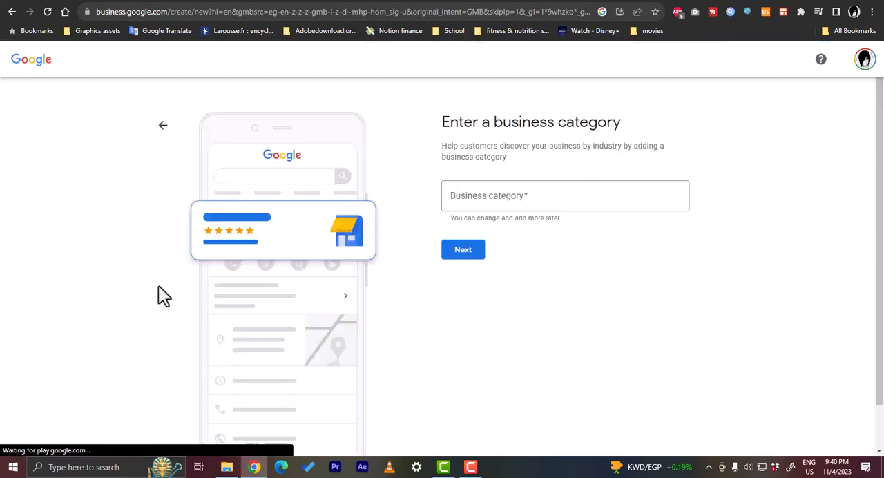
pyautogui.click(492, 196)
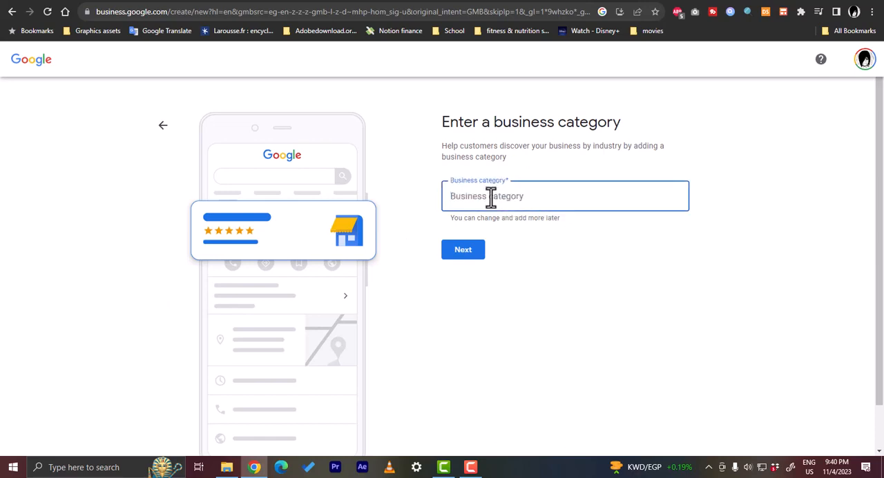
pyautogui.write('onlin')
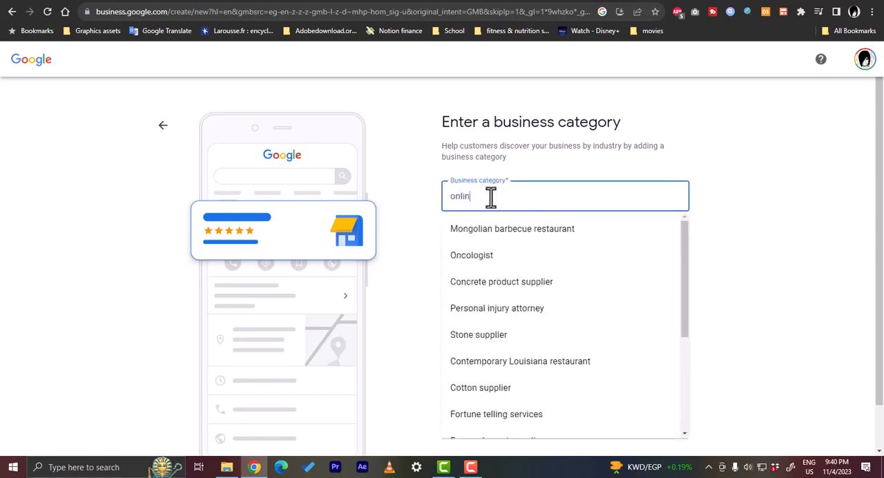
pyautogui.write('e ser')
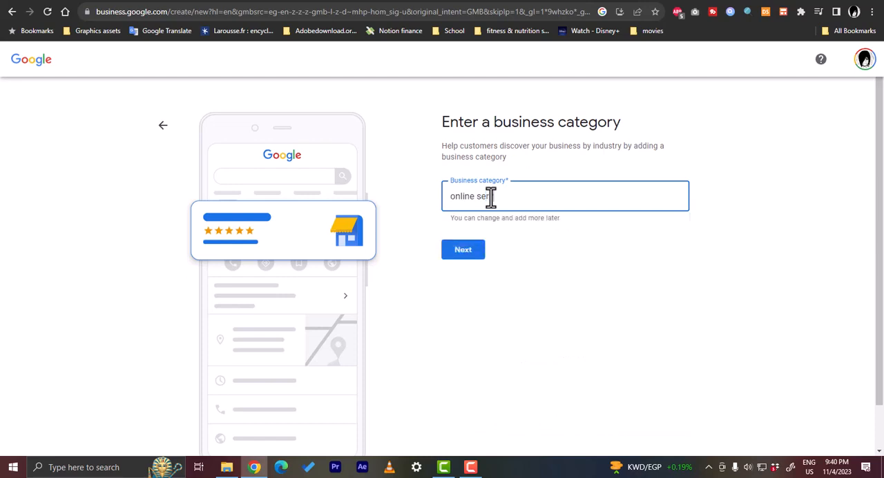
pyautogui.press('BackSpace')
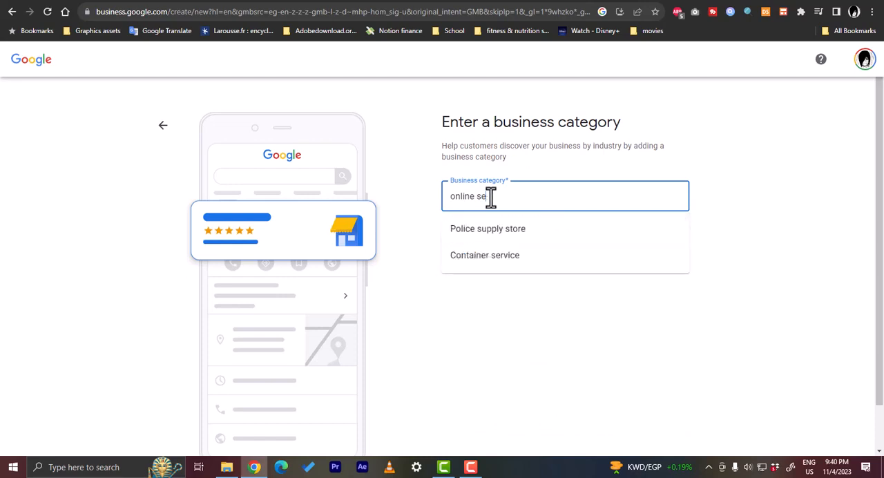
pyautogui.press('BackSpace')
pyautogui.press('BackSpace')
pyautogui.press('BackSpace')
pyautogui.press('BackSpace')
pyautogui.press('BackSpace')
pyautogui.press('BackSpace')
pyautogui.press('BackSpace')
pyautogui.press('BackSpace')
pyautogui.press('BackSpace')
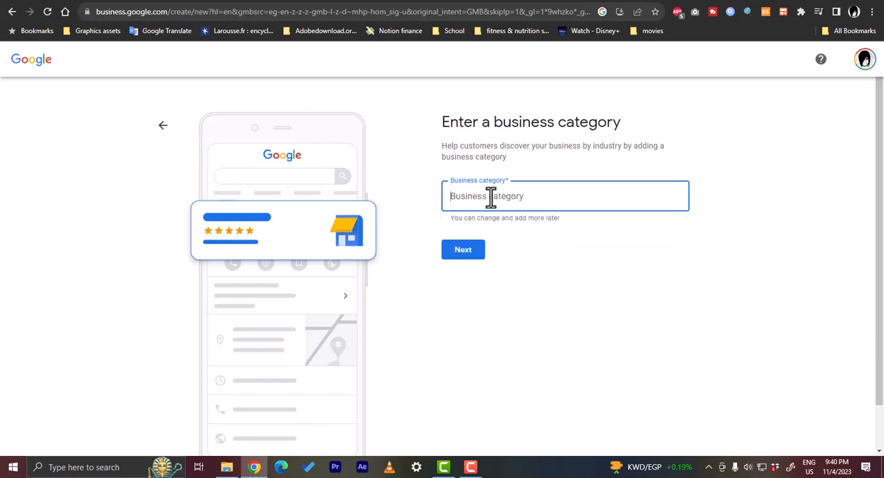
# Step: Set the business category to Accounting firm and continue to the service areas
pyautogui.write('a')
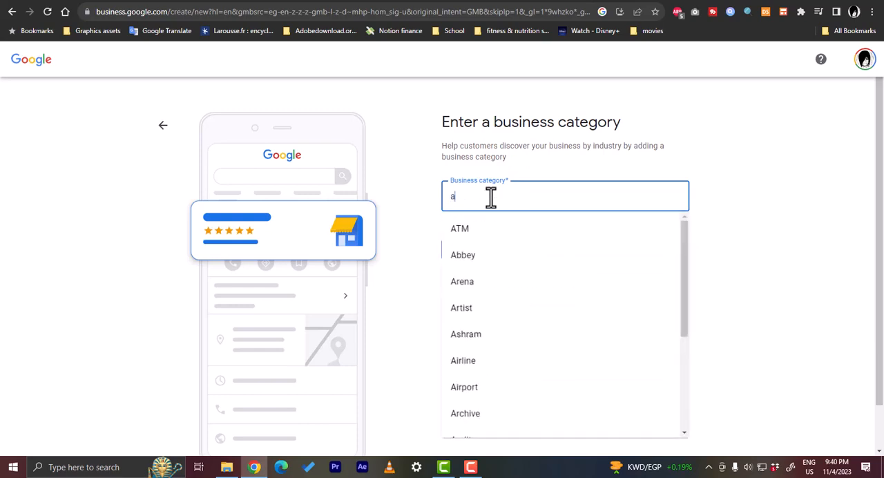
pyautogui.write('ccounting')
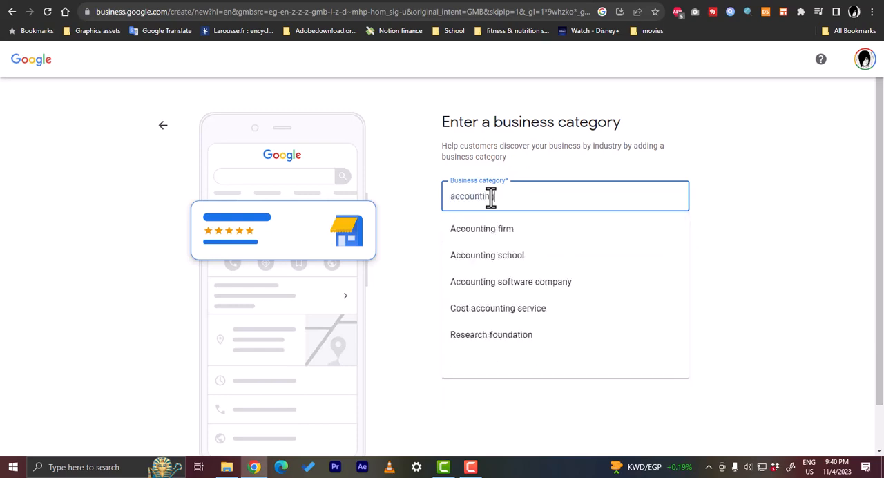
pyautogui.press('Down')
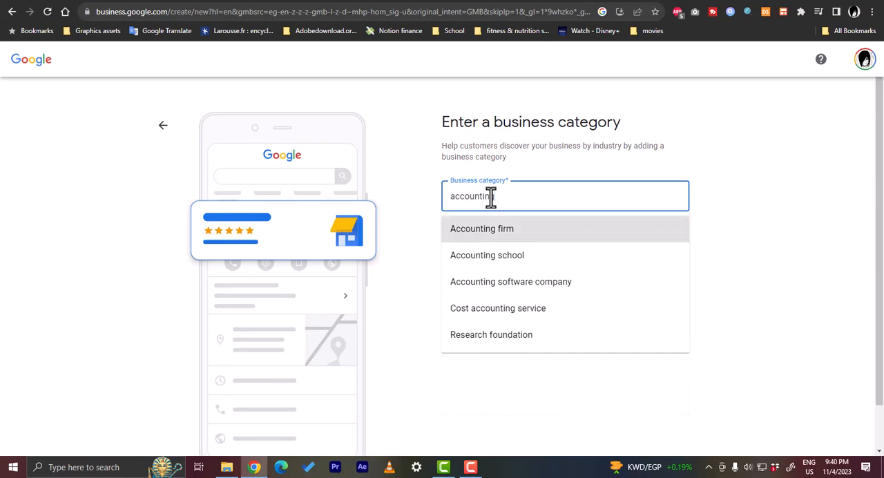
pyautogui.press('Return')
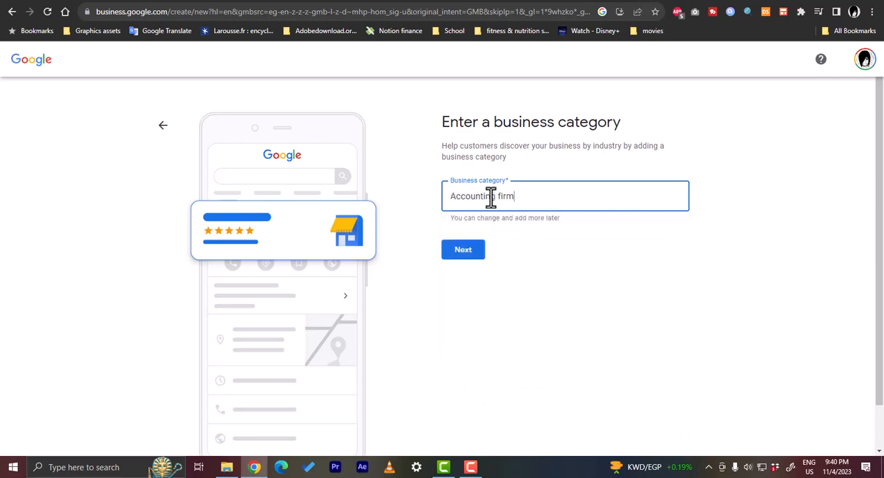
pyautogui.click(465, 250)
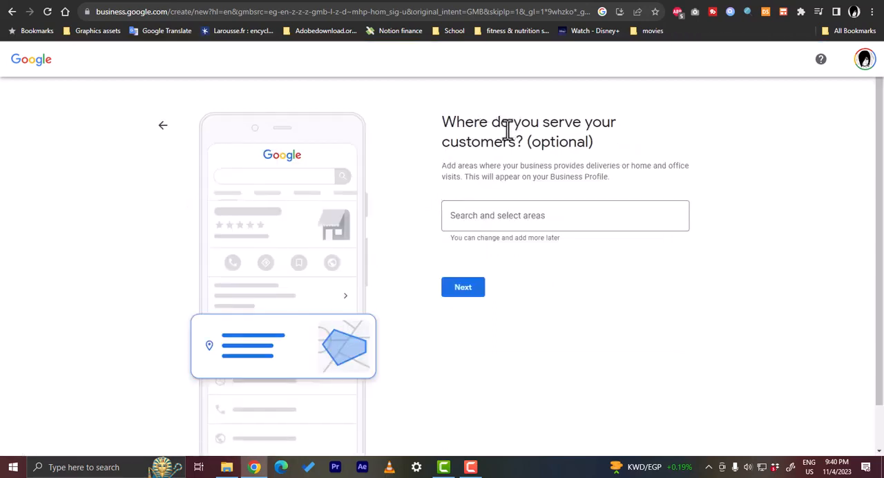
# Step: Add New York, NY, USA and California, USA as the areas served and continue to the contact details
pyautogui.click(523, 217)
pyautogui.write('new')
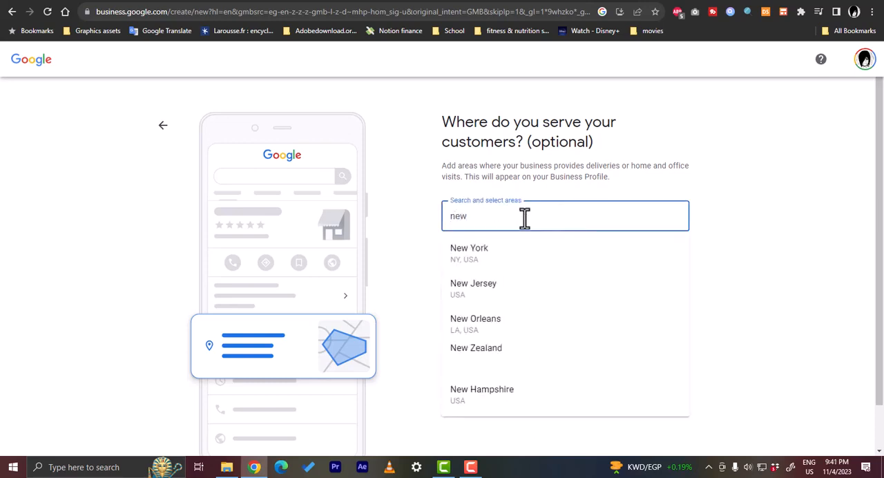
pyautogui.click(526, 253)
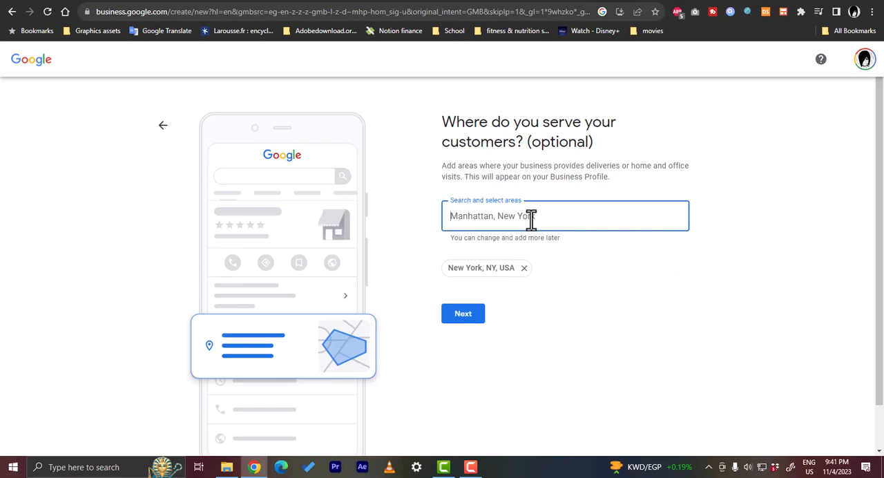
pyautogui.write('california')
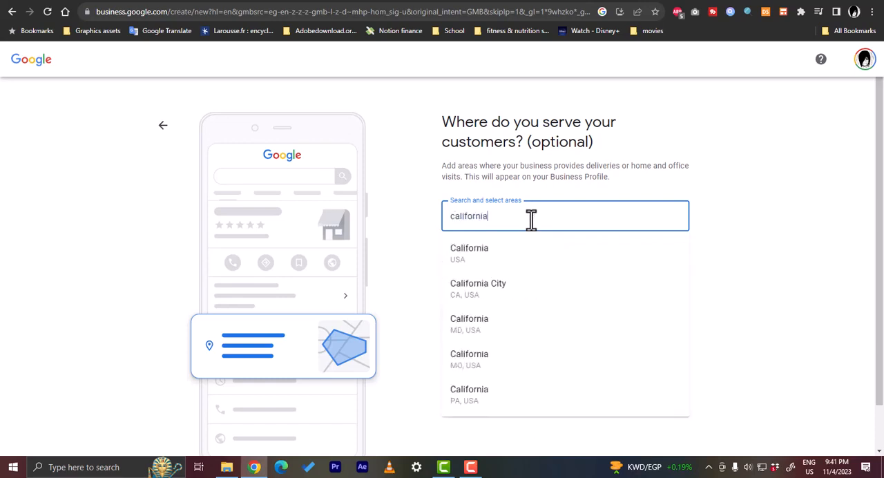
pyautogui.click(541, 261)
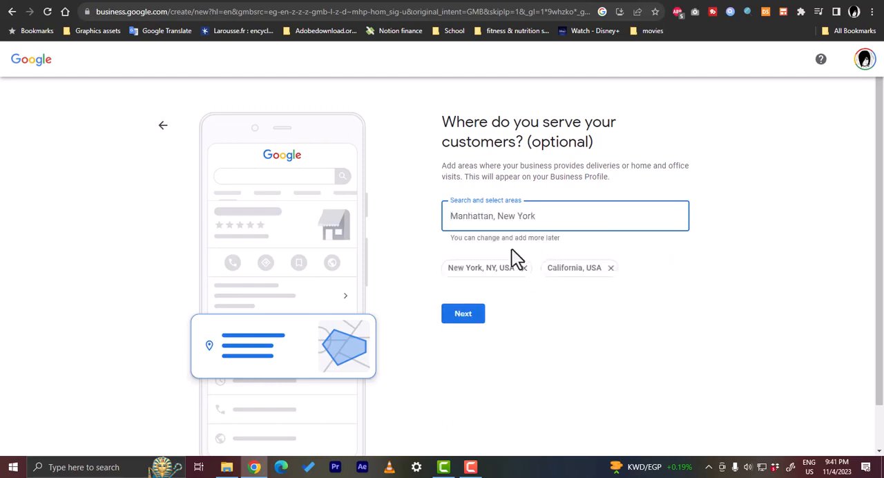
pyautogui.click(462, 319)
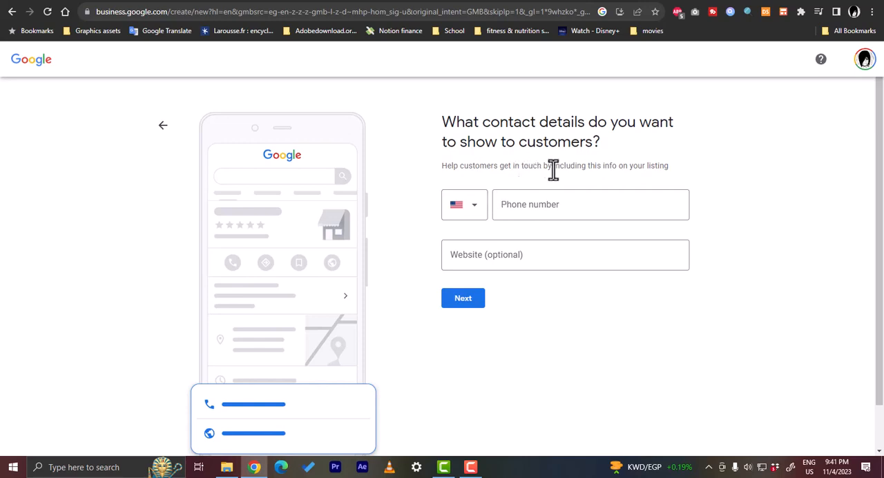
# Step: Look through the country codes, keep United States, enter the business phone number and continue without a website
pyautogui.scroll(-1, 477, 174)
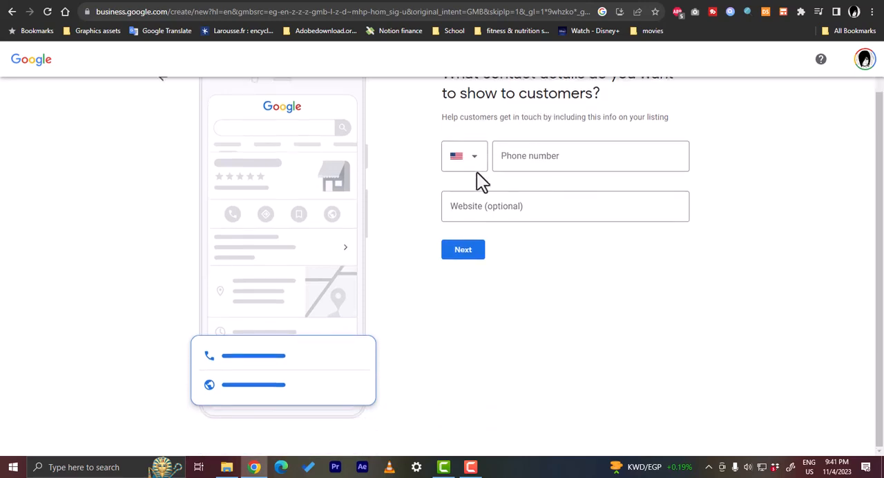
pyautogui.scroll(1, 478, 193)
pyautogui.click(477, 207)
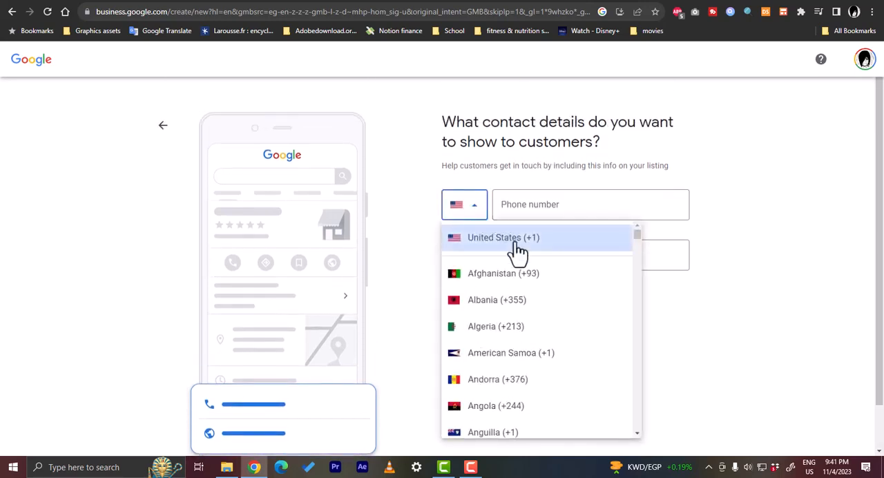
pyautogui.scroll(-1, 512, 250)
pyautogui.scroll(-5, 512, 250)
pyautogui.scroll(6, 511, 253)
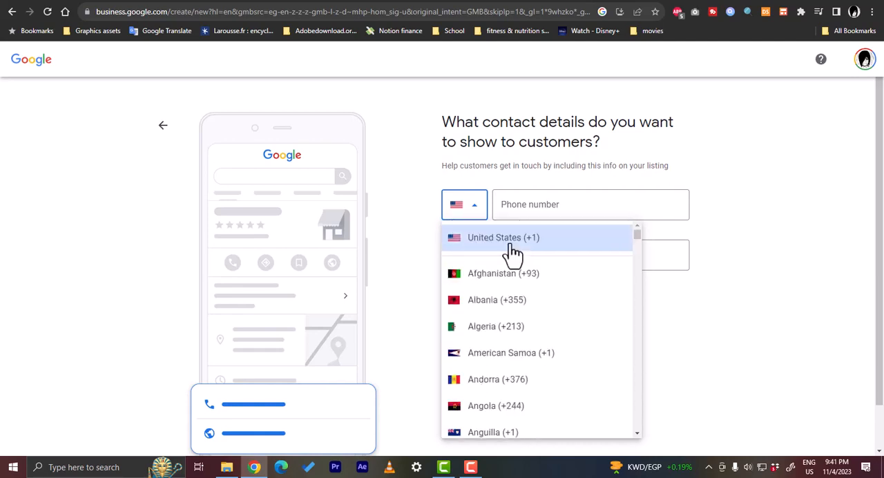
pyautogui.click(429, 238)
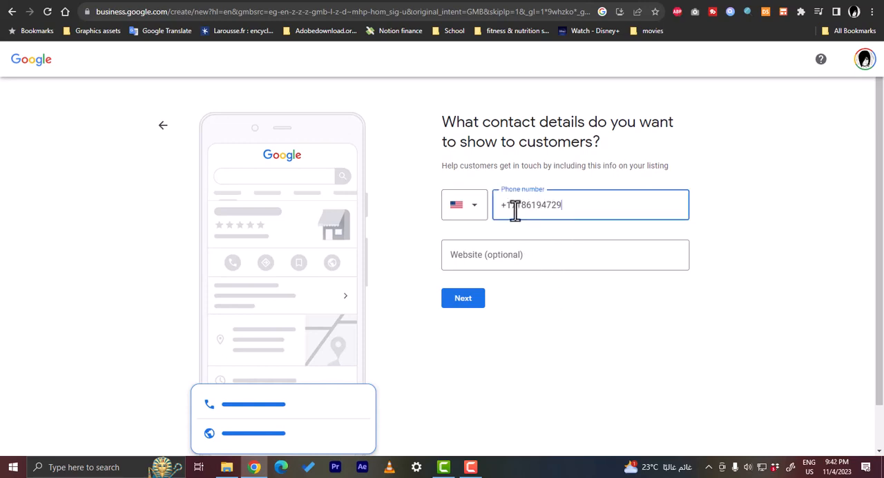
pyautogui.click(463, 301)
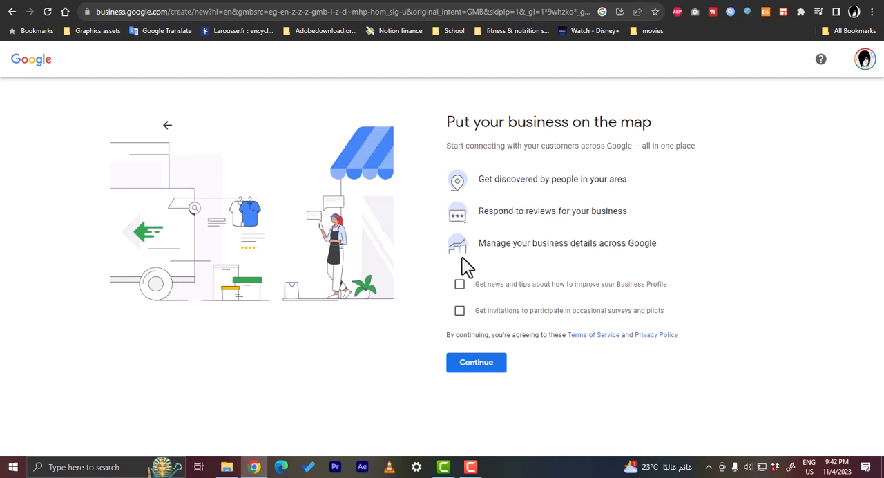
# Step: Agree to the terms without opting in to tips or surveys, and postpone the mailing address verification
pyautogui.click(481, 366)
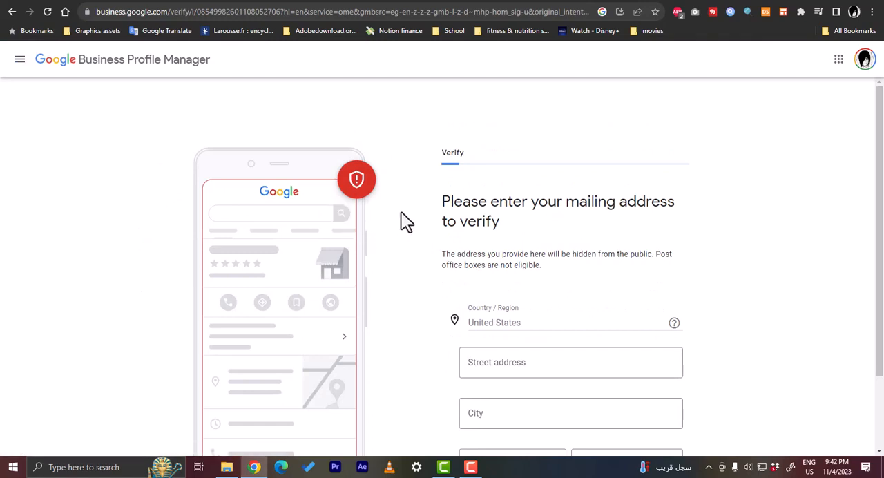
pyautogui.scroll(-2, 413, 219)
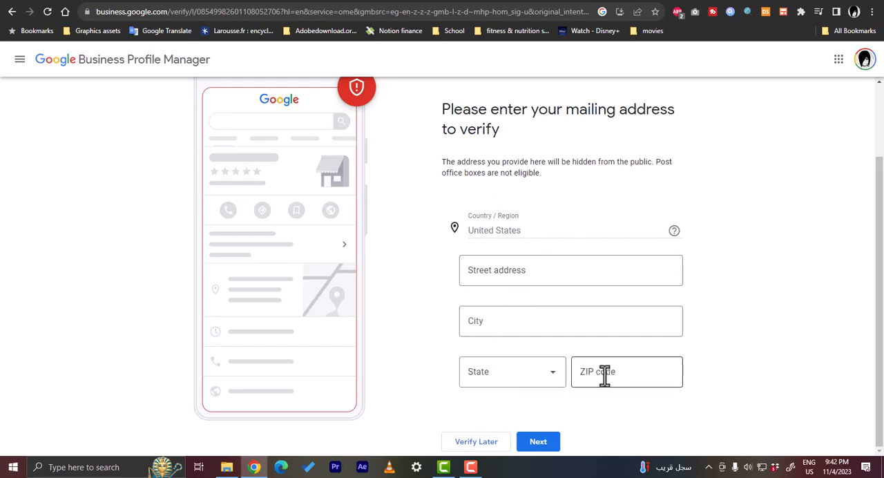
pyautogui.click(473, 443)
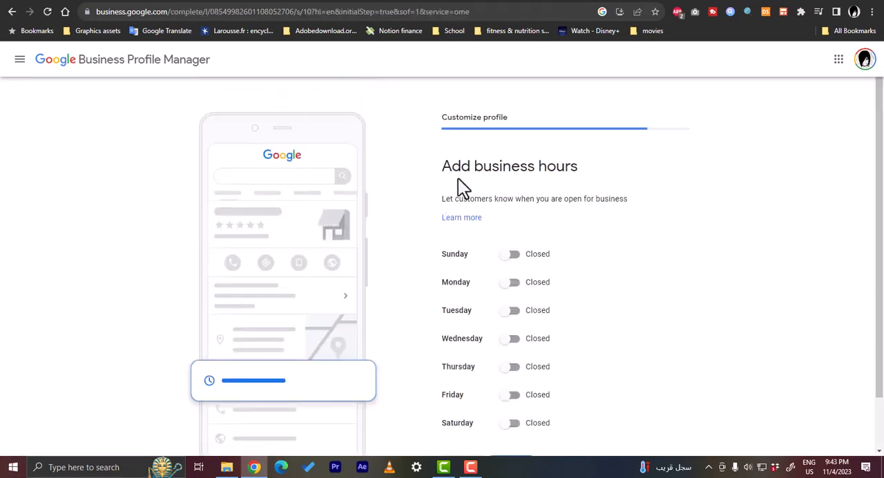
# Step: Mark Monday through Friday as open in the business hours
pyautogui.scroll(-1, 468, 181)
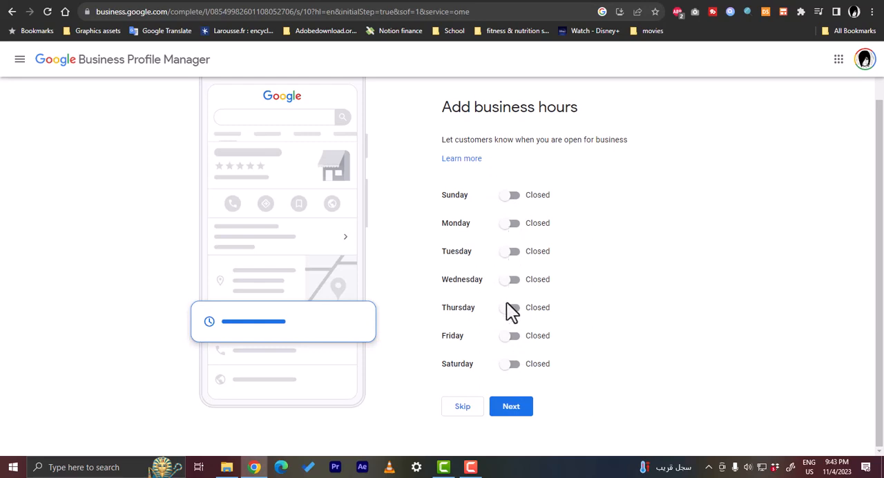
pyautogui.click(510, 224)
pyautogui.click(511, 268)
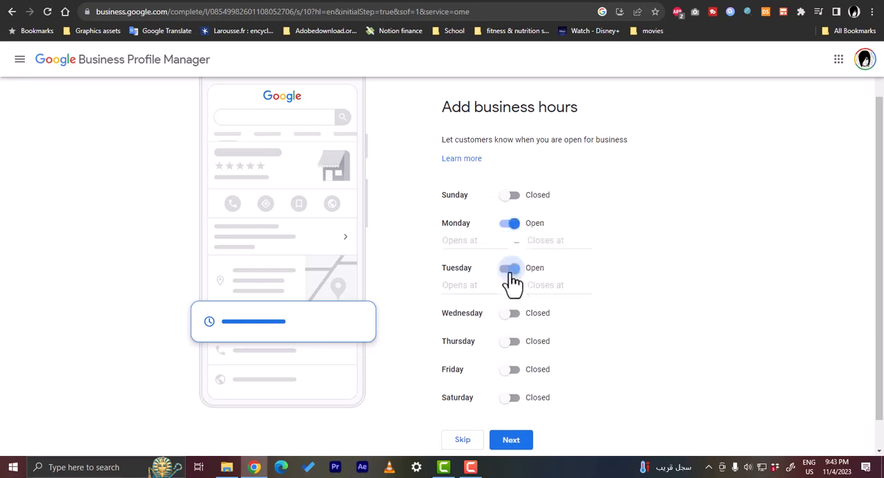
pyautogui.click(513, 315)
pyautogui.click(512, 358)
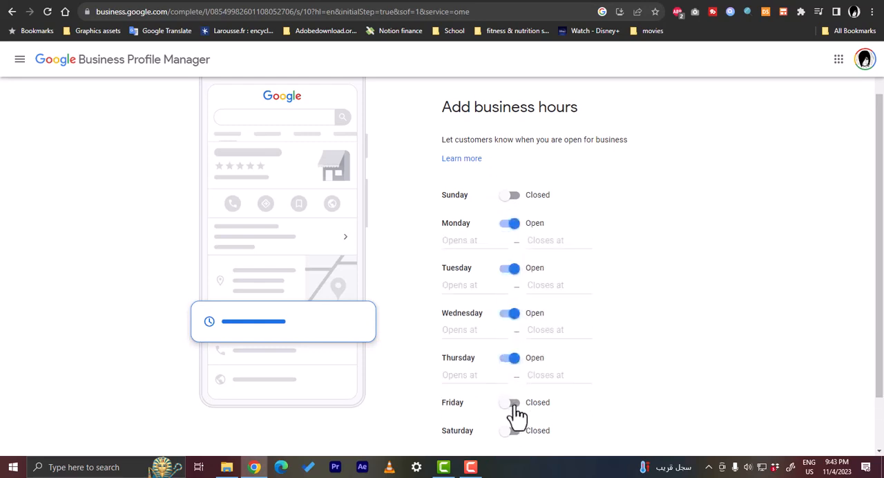
pyautogui.click(512, 403)
# Step: Set Monday's business hours to open at 8:00 AM and close at 8:00 PM
pyautogui.click(472, 241)
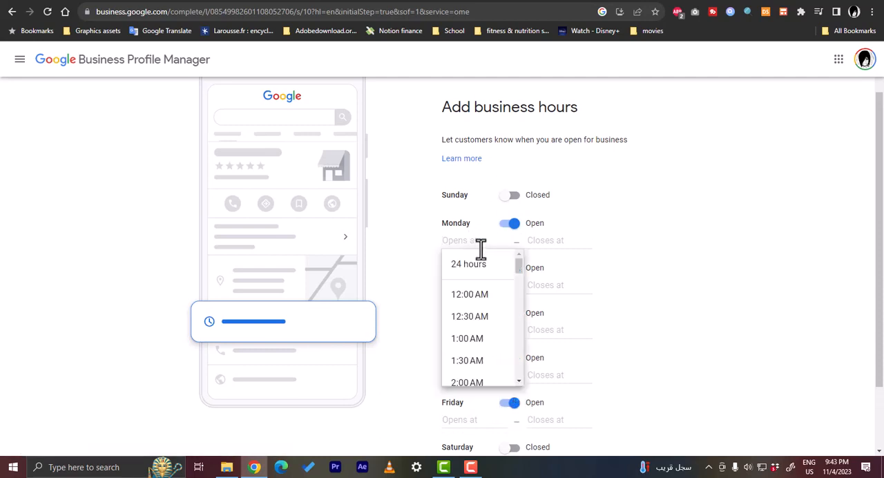
pyautogui.scroll(-2, 493, 284)
pyautogui.scroll(-4, 487, 293)
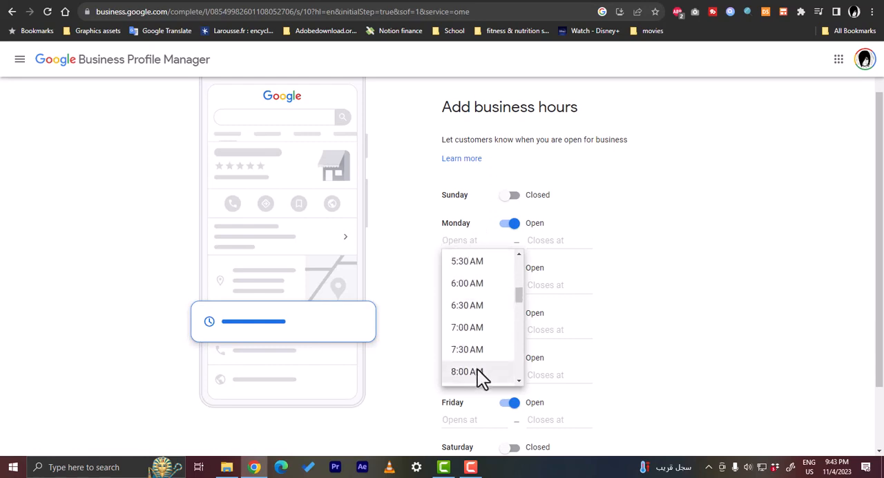
pyautogui.click(477, 370)
pyautogui.click(535, 241)
pyautogui.scroll(-10, 572, 296)
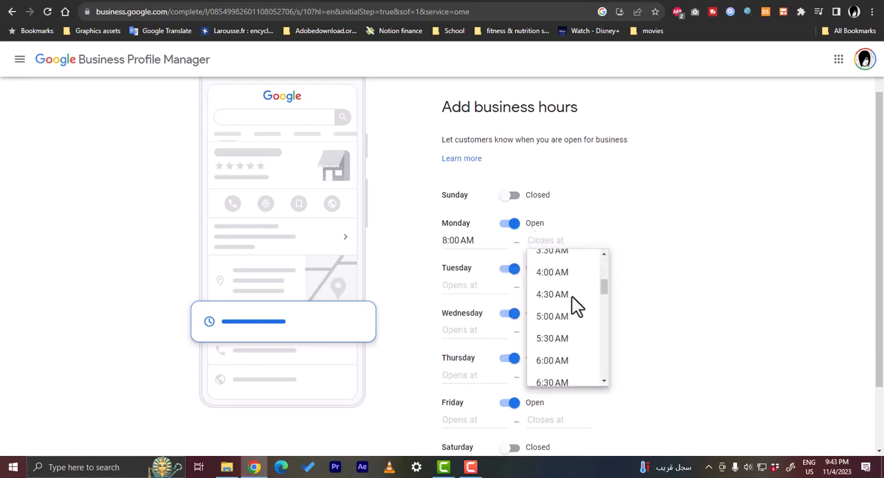
pyautogui.scroll(-1, 570, 306)
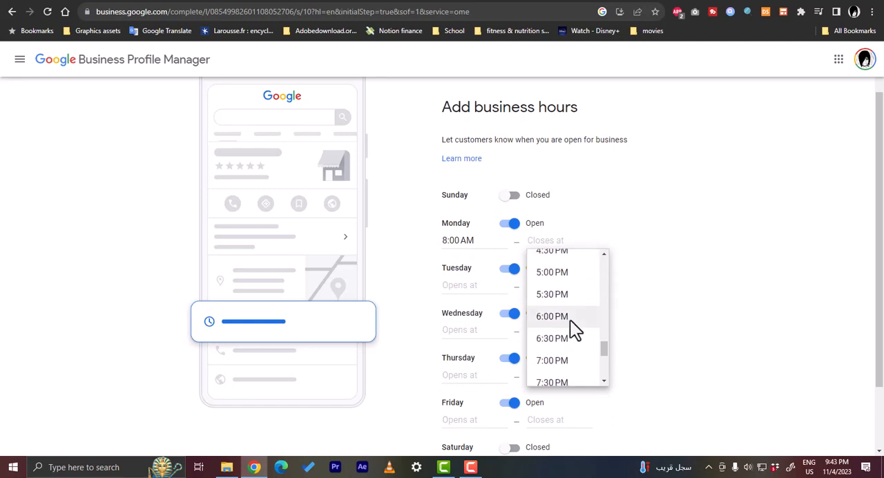
pyautogui.scroll(-1, 561, 342)
pyautogui.click(565, 350)
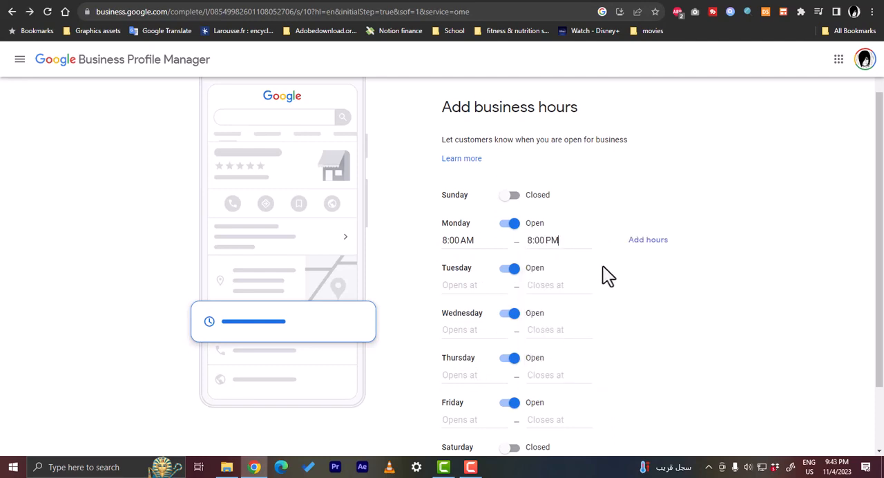
# Step: Set Tuesday's business hours to open at 8:00 AM and close at 2:00 PM
pyautogui.click(470, 286)
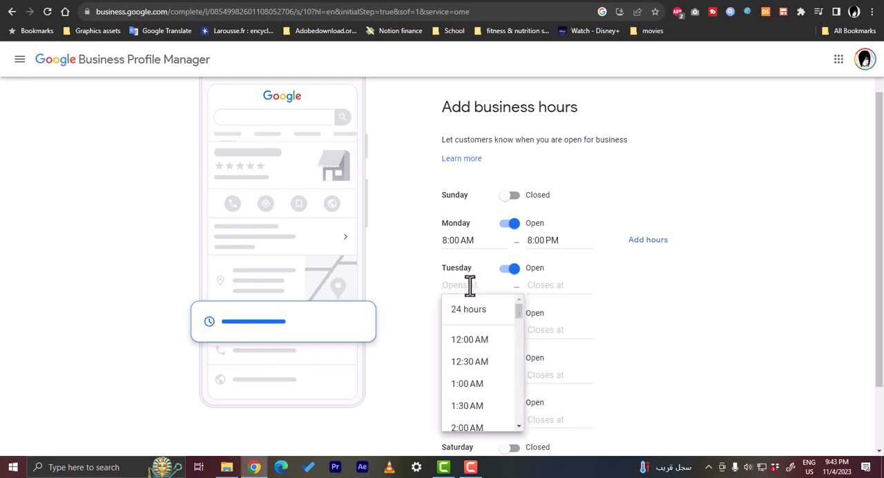
pyautogui.scroll(-5, 471, 331)
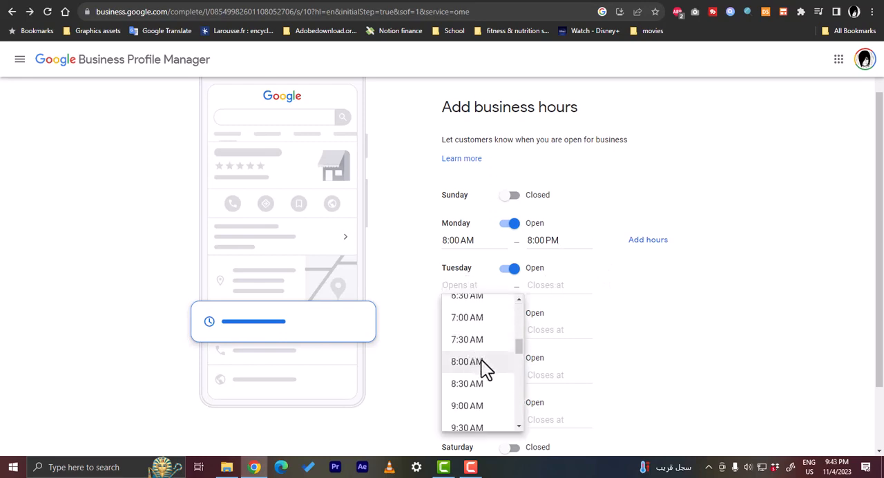
pyautogui.click(482, 360)
pyautogui.click(547, 282)
pyautogui.scroll(-8, 560, 359)
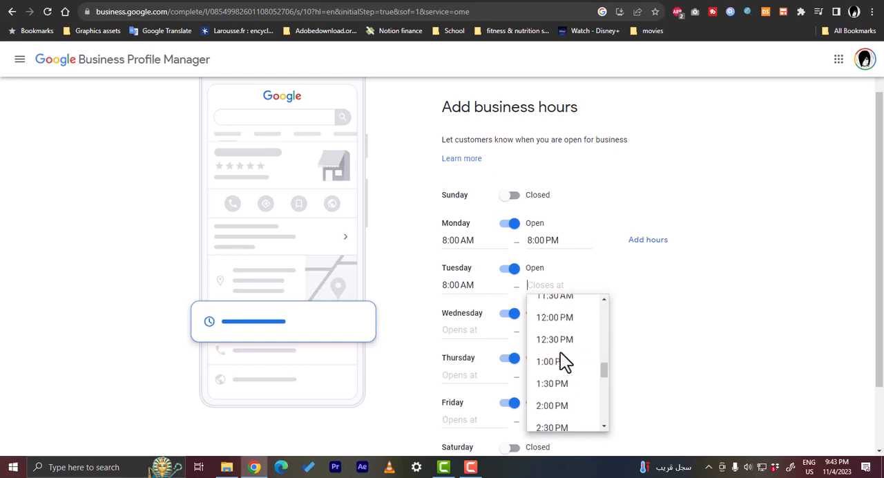
pyautogui.scroll(-4, 560, 354)
pyautogui.scroll(3, 560, 351)
pyautogui.click(556, 351)
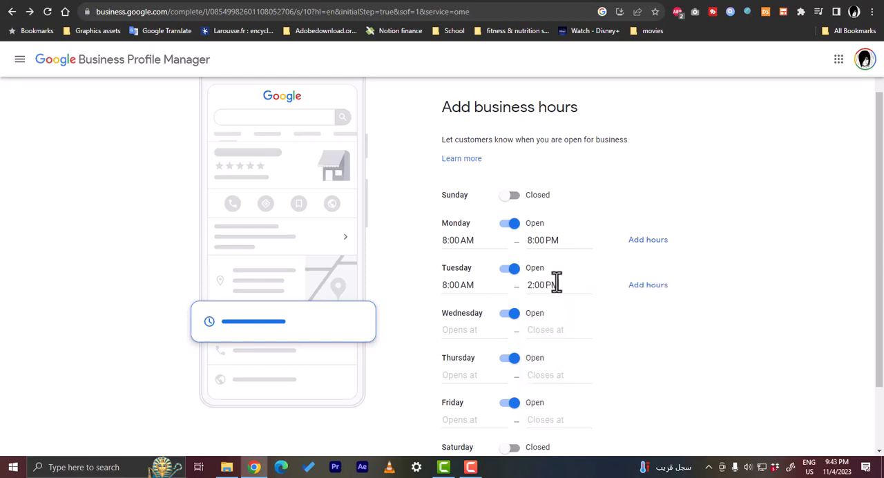
# Step: Add a second period to Tuesday's business hours, opening at 3:00 PM and closing at 8:00 PM
pyautogui.click(648, 284)
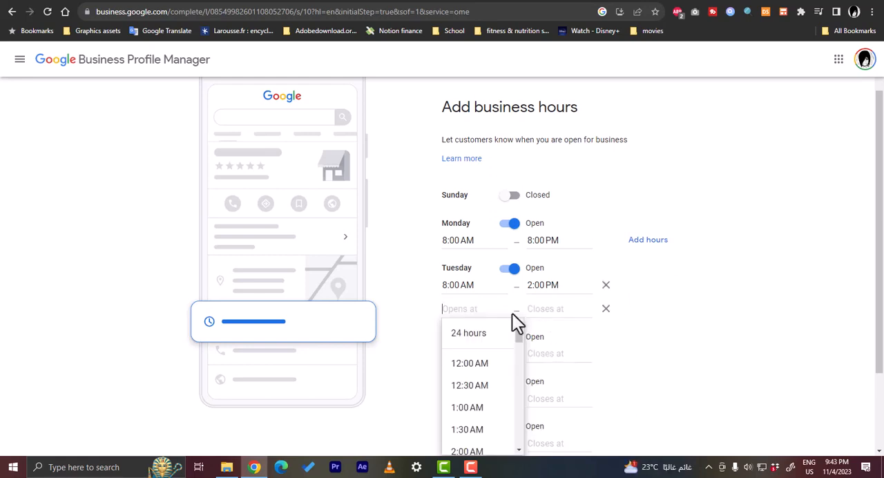
pyautogui.scroll(-9, 474, 339)
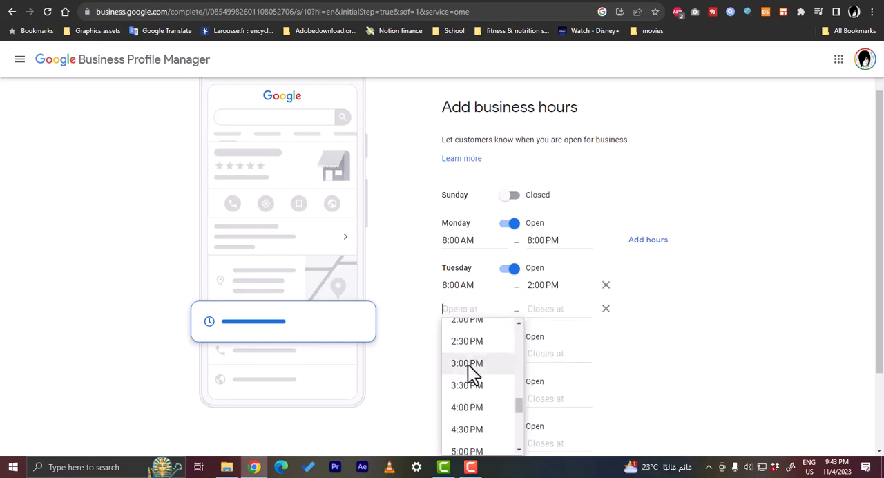
pyautogui.click(468, 364)
pyautogui.click(536, 310)
pyautogui.scroll(-10, 553, 347)
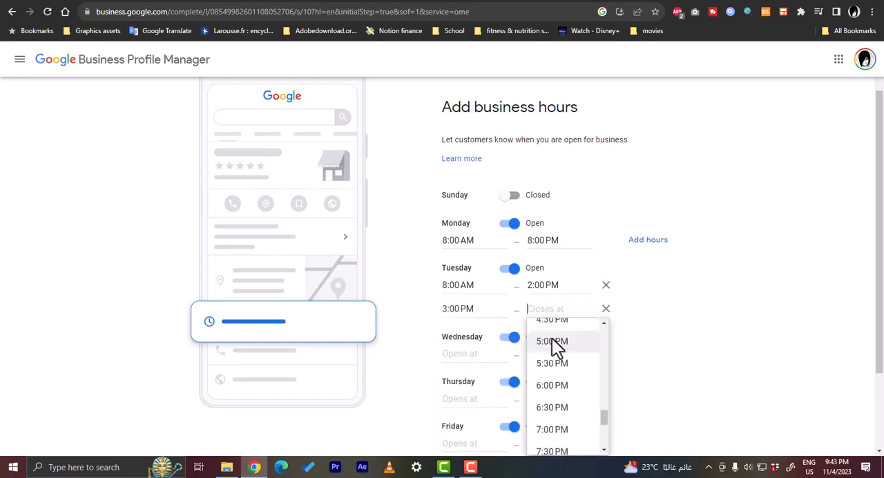
pyautogui.scroll(-2, 557, 381)
pyautogui.click(558, 418)
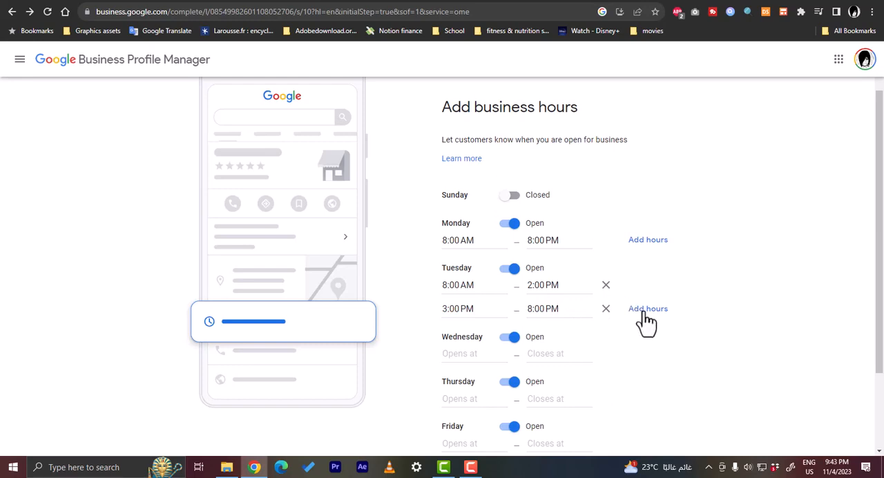
# Step: Set Wednesday's business hours to open at 8:00 AM and close at 8:00 PM
pyautogui.scroll(-2, 739, 257)
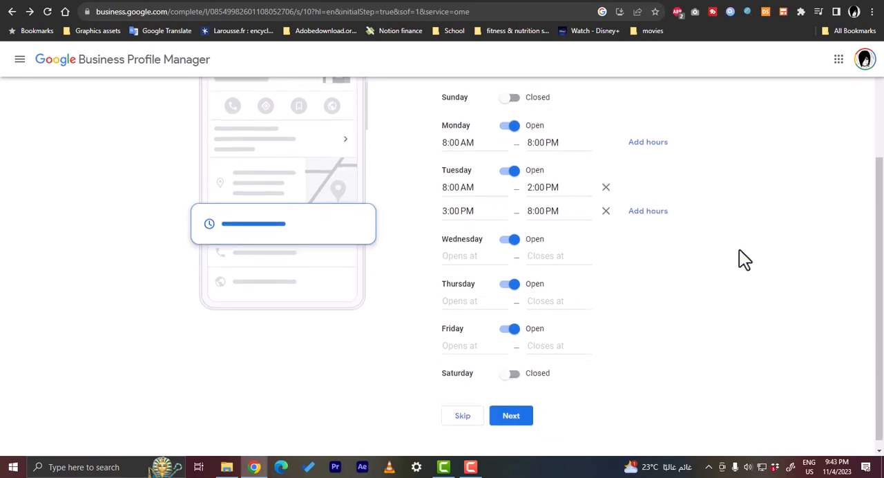
pyautogui.click(469, 247)
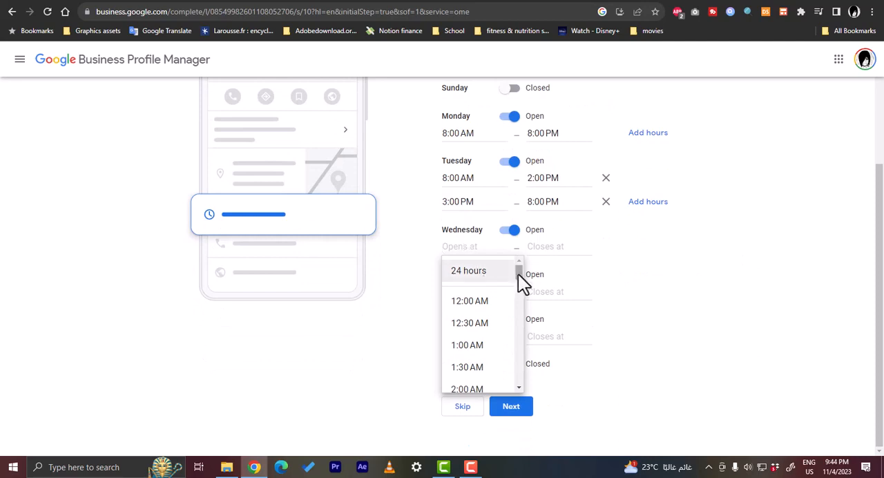
pyautogui.moveTo(518, 274); pyautogui.dragTo(516, 307)
pyautogui.click(467, 348)
pyautogui.click(539, 247)
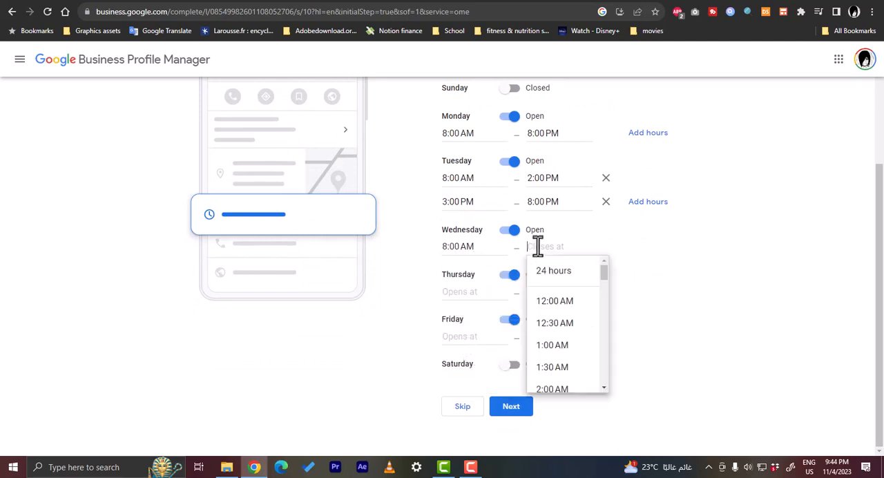
pyautogui.scroll(-13, 572, 317)
pyautogui.scroll(1, 572, 315)
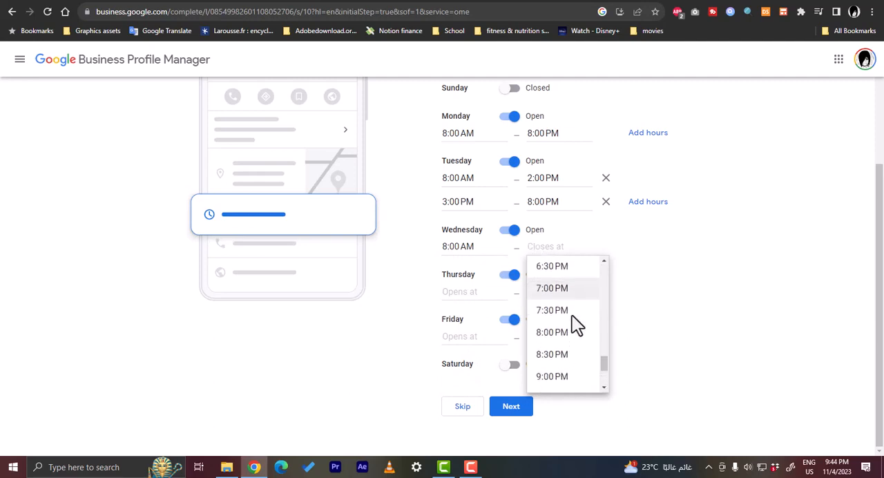
pyautogui.click(563, 336)
# Step: Set Thursday's business hours to open at 10:00 AM and close at 8:30 PM
pyautogui.click(467, 291)
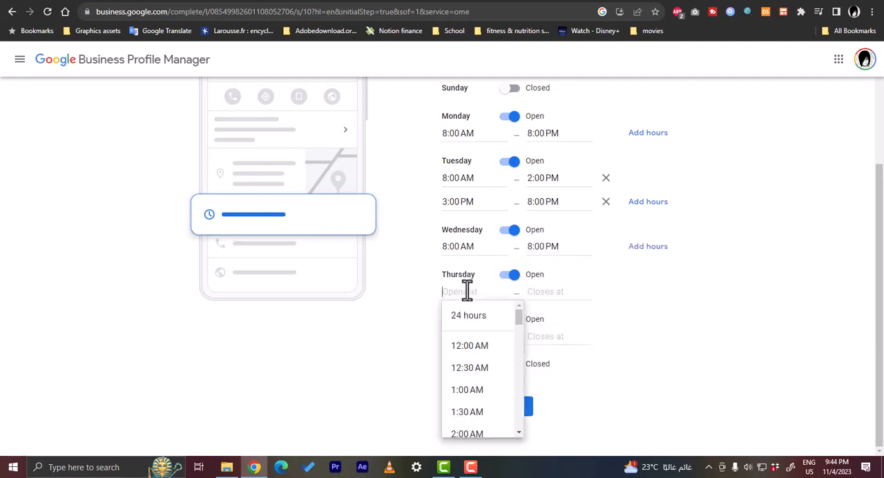
pyautogui.moveTo(517, 323); pyautogui.dragTo(515, 368)
pyautogui.click(467, 386)
pyautogui.click(545, 296)
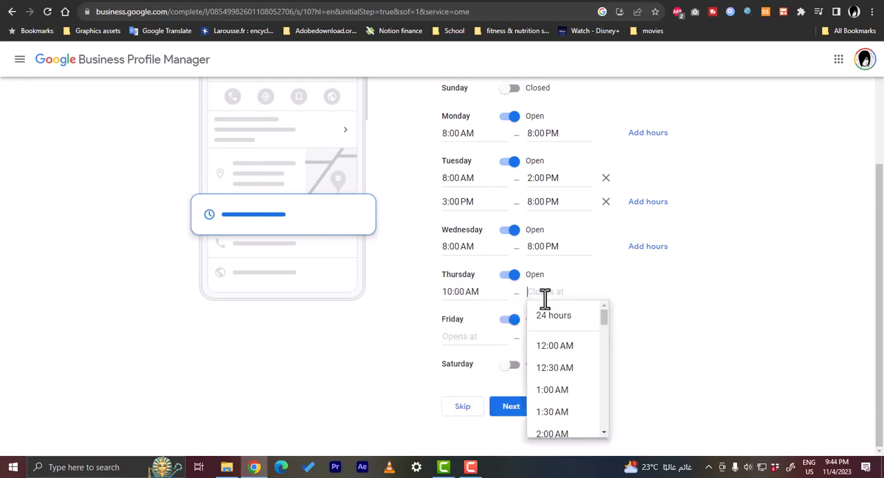
pyautogui.scroll(-11, 573, 338)
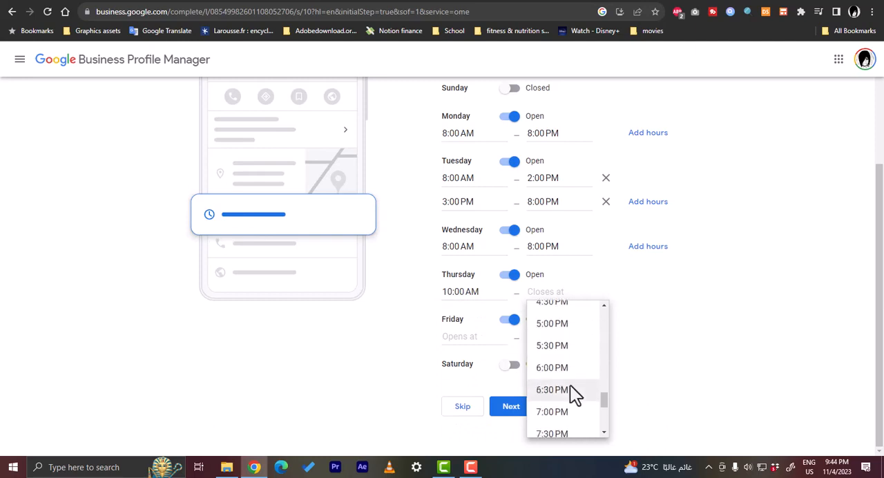
pyautogui.scroll(-2, 570, 389)
pyautogui.click(562, 377)
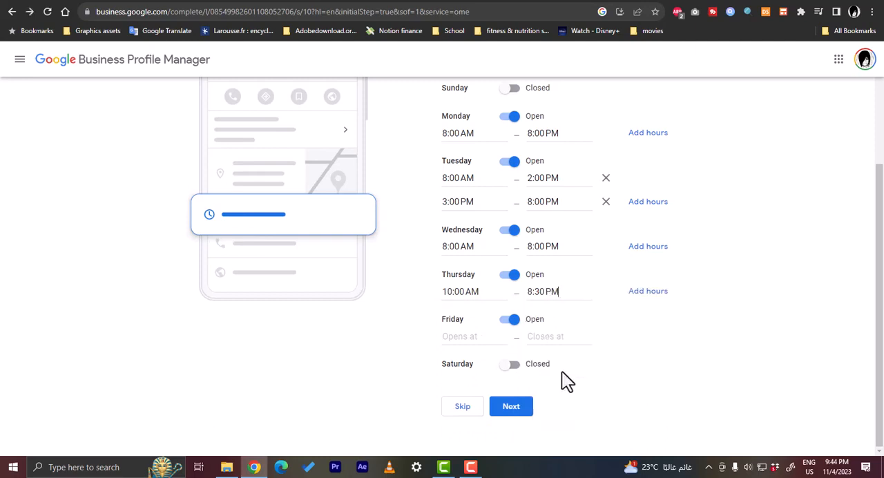
# Step: Change Thursday's closing time to 8:00 PM
pyautogui.click(545, 294)
pyautogui.press('BackSpace')
pyautogui.press('BackSpace')
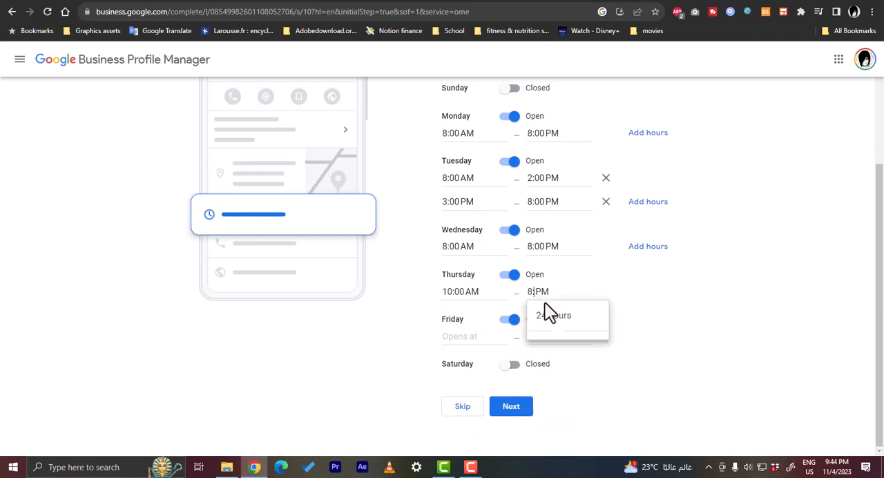
pyautogui.write('00')
# Step: Set Friday's business hours to open at 10:00 AM and close at 8:00 PM, and submit the weekly hours
pyautogui.click(462, 336)
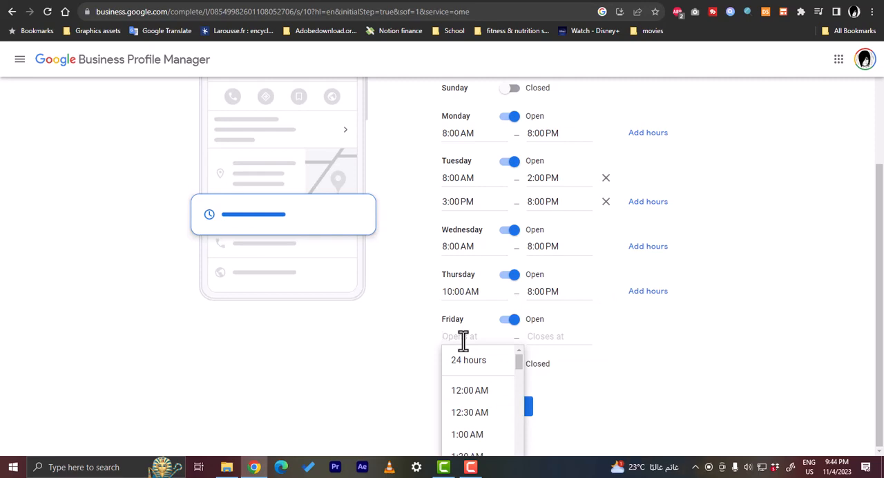
pyautogui.write('10')
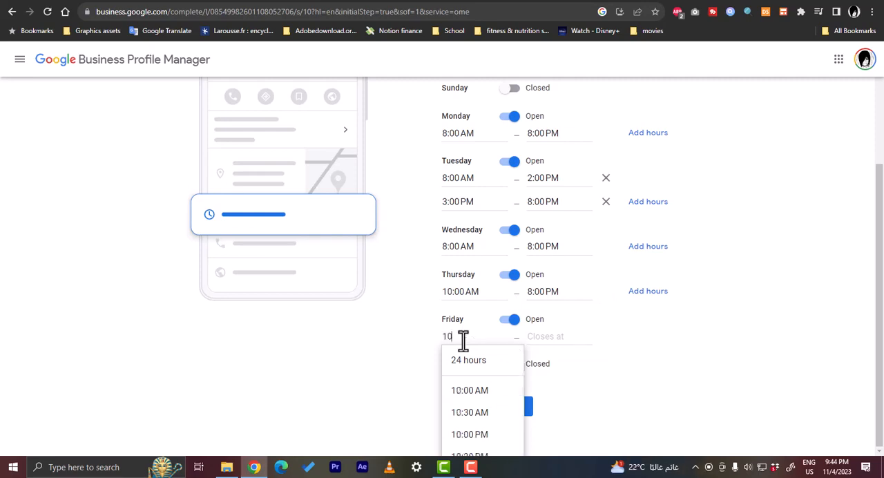
pyautogui.click(465, 391)
pyautogui.click(538, 337)
pyautogui.write('8')
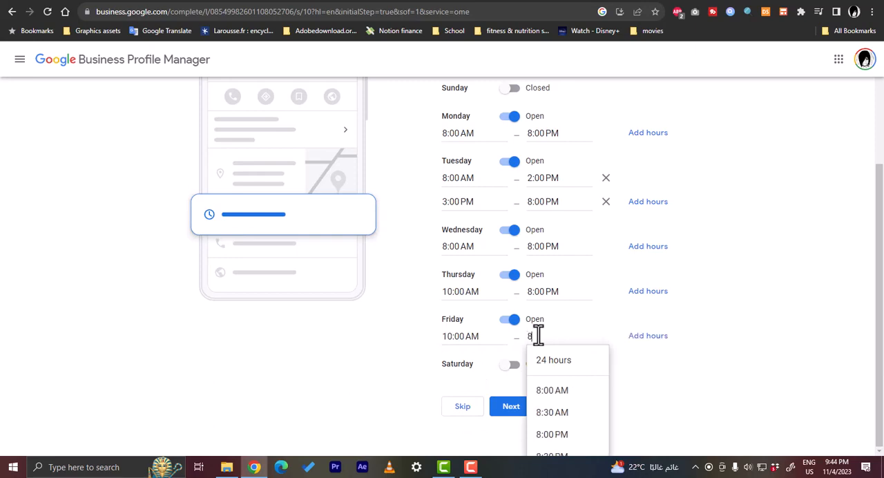
pyautogui.click(573, 434)
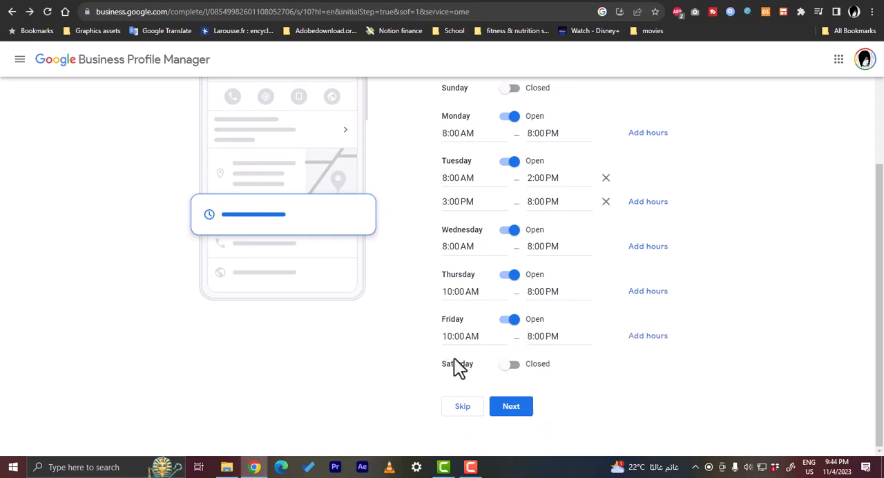
pyautogui.scroll(3, 430, 347)
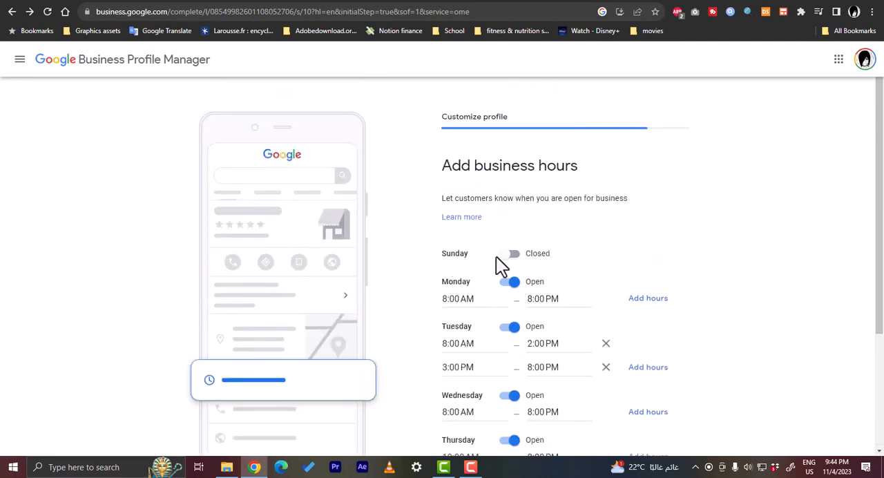
pyautogui.scroll(-3, 496, 257)
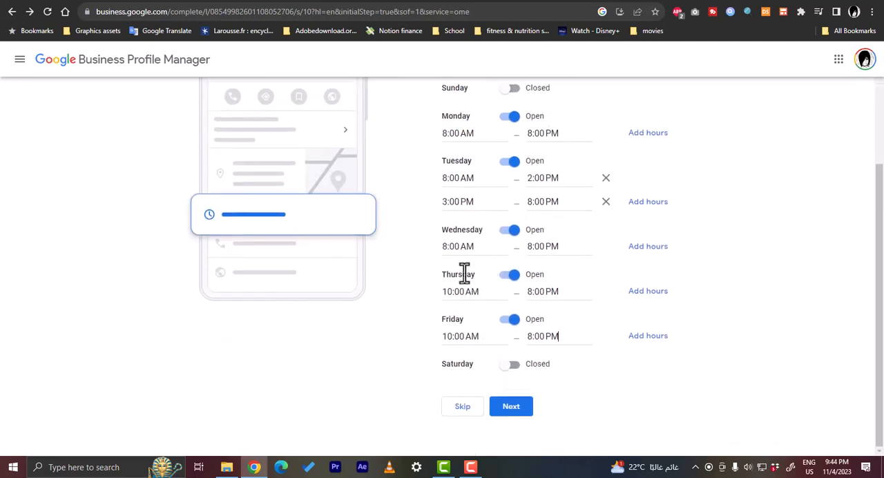
pyautogui.click(513, 411)
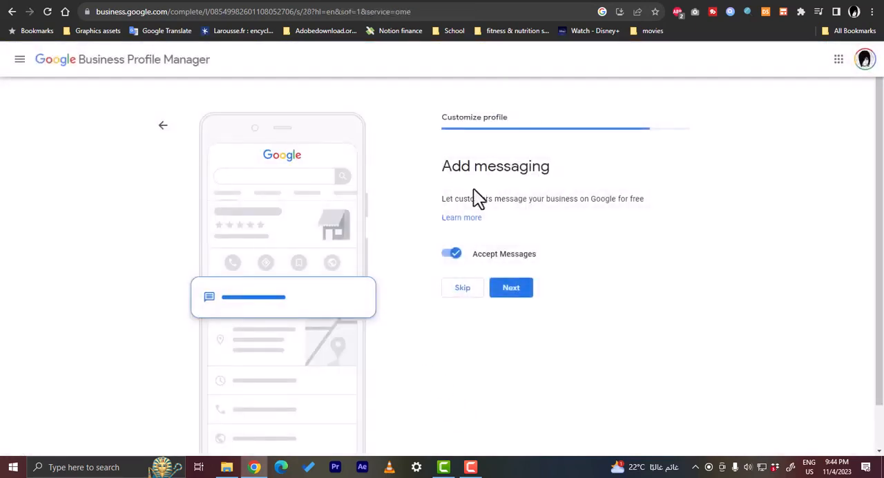
# Step: Keep Accept Messages enabled for customer messaging and continue to the business description
pyautogui.click(456, 255)
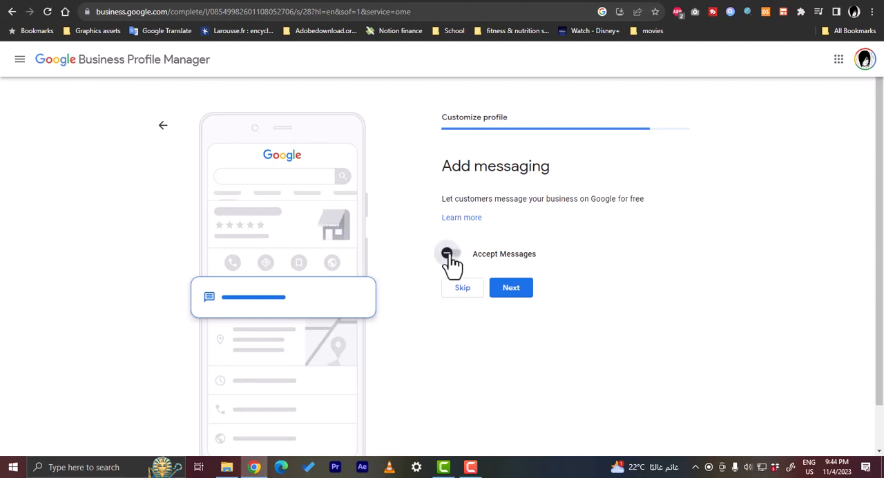
pyautogui.click(449, 256)
pyautogui.click(503, 296)
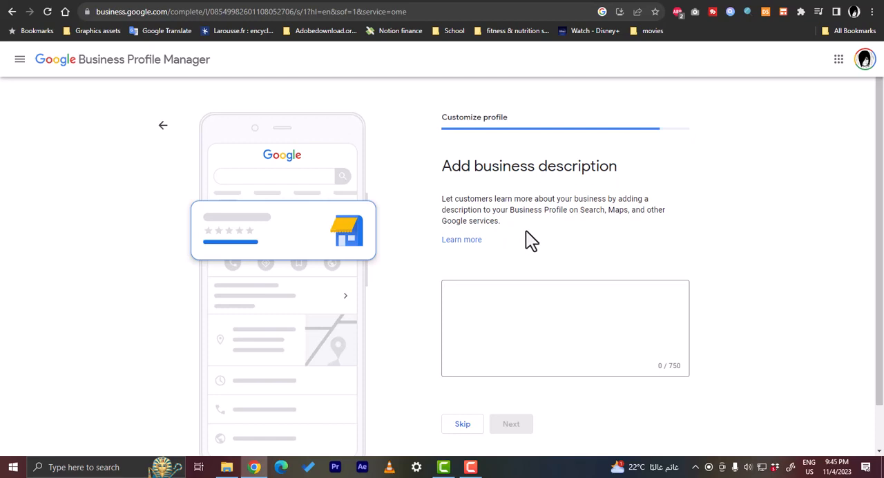
# Step: Enter the business description "Hello, we arew a firm that offers accounting service" and submit it
pyautogui.click(552, 307)
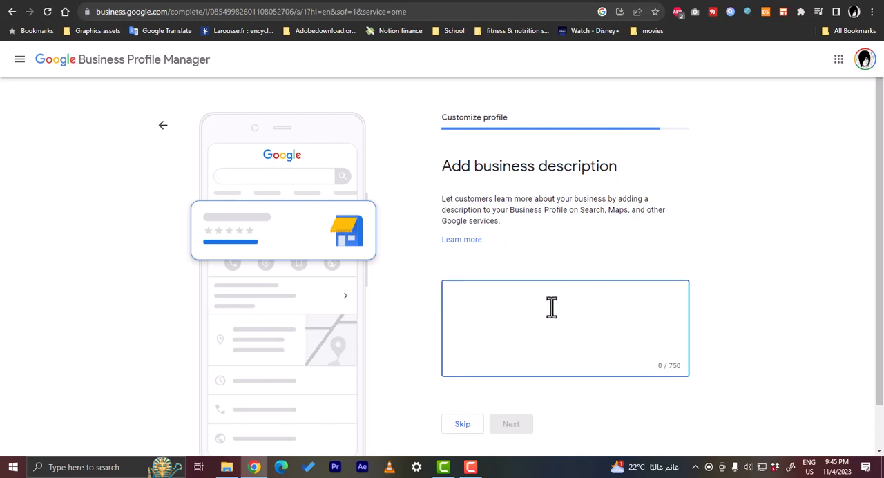
pyautogui.write('HE')
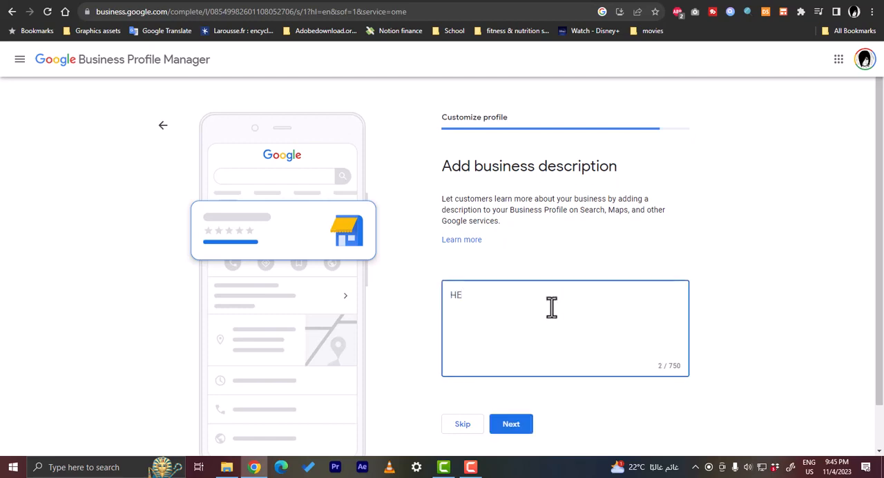
pyautogui.press('BackSpace')
pyautogui.write('ello, we arew a firm ')
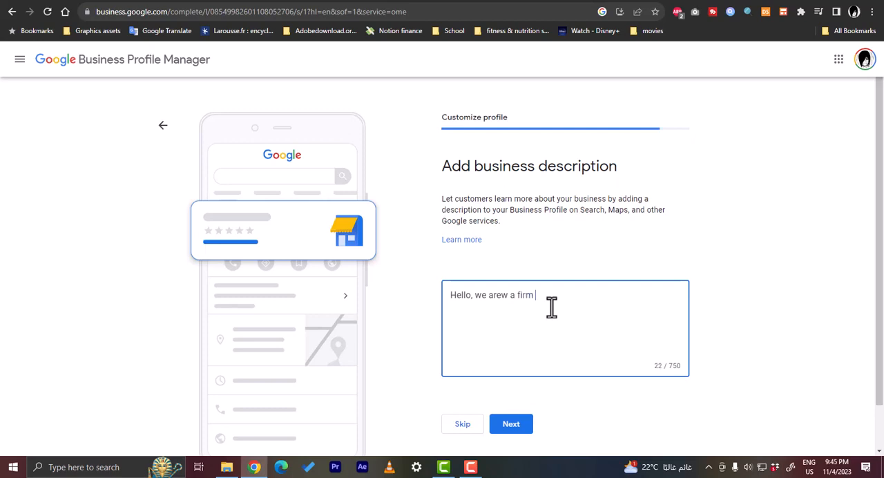
pyautogui.write('that offers accounting service')
pyautogui.click(512, 435)
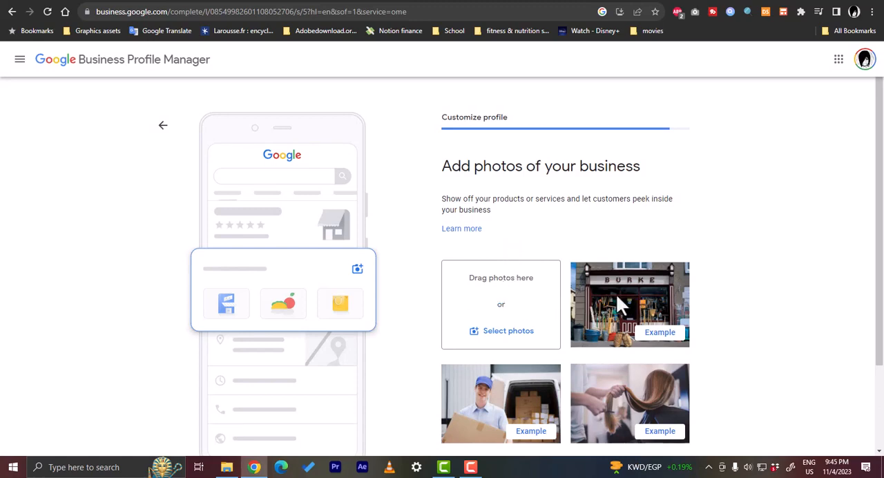
# Step: Skip adding business photos and skip claiming the $500 free advertising credit
pyautogui.scroll(-1, 603, 292)
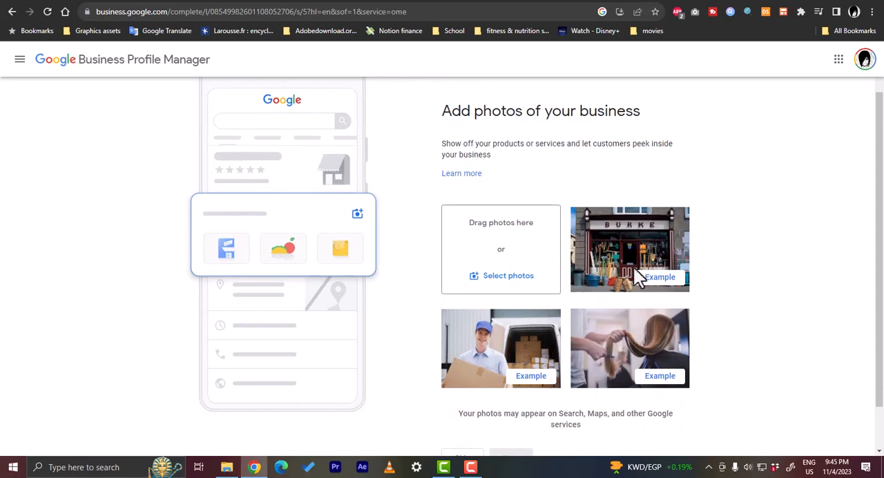
pyautogui.scroll(-1, 504, 283)
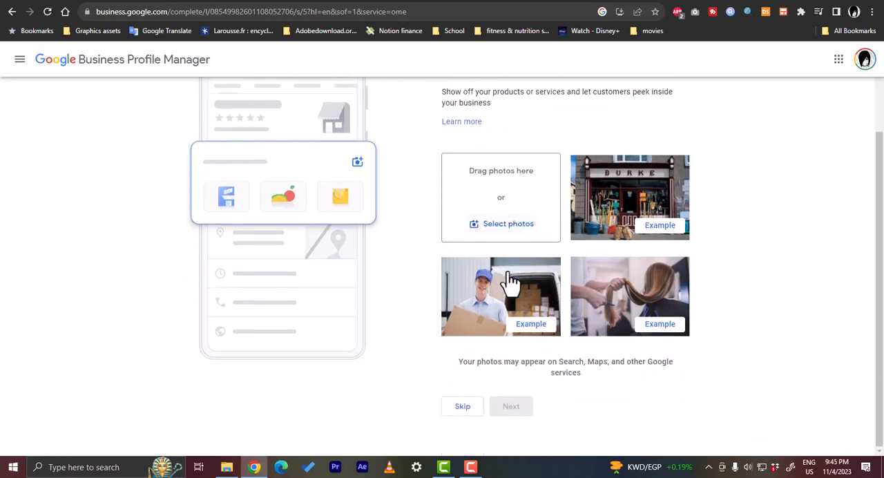
pyautogui.click(462, 409)
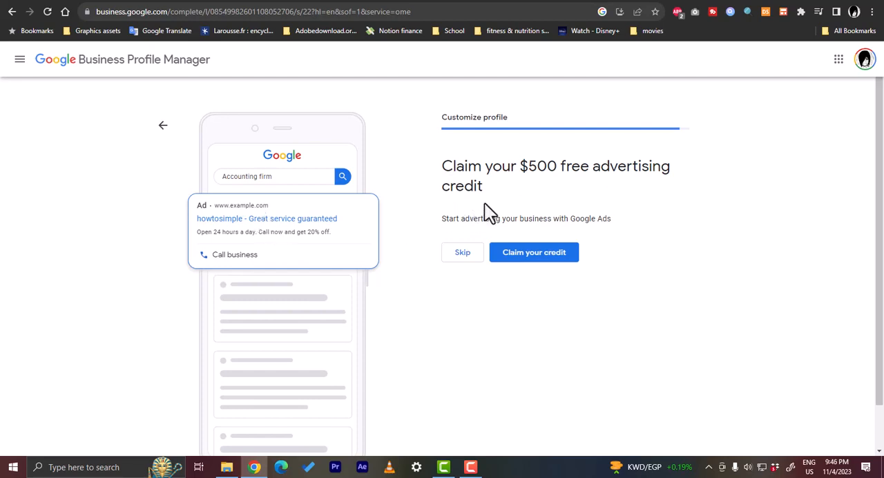
pyautogui.click(462, 254)
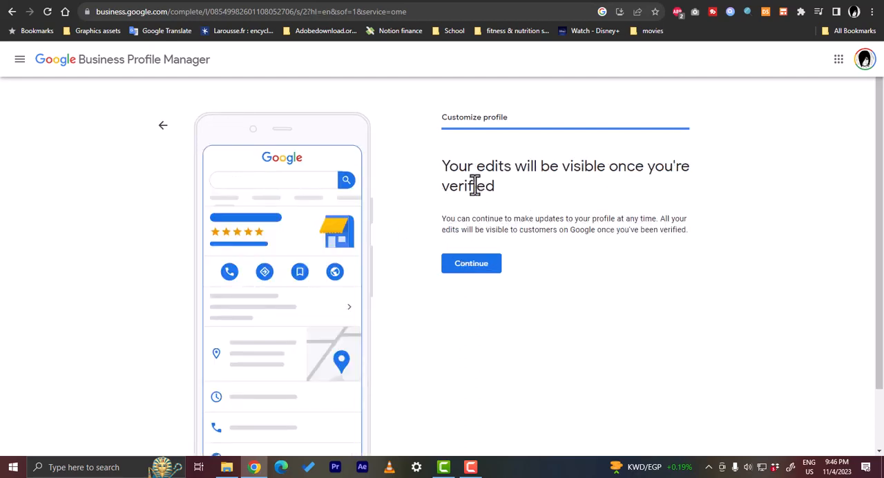